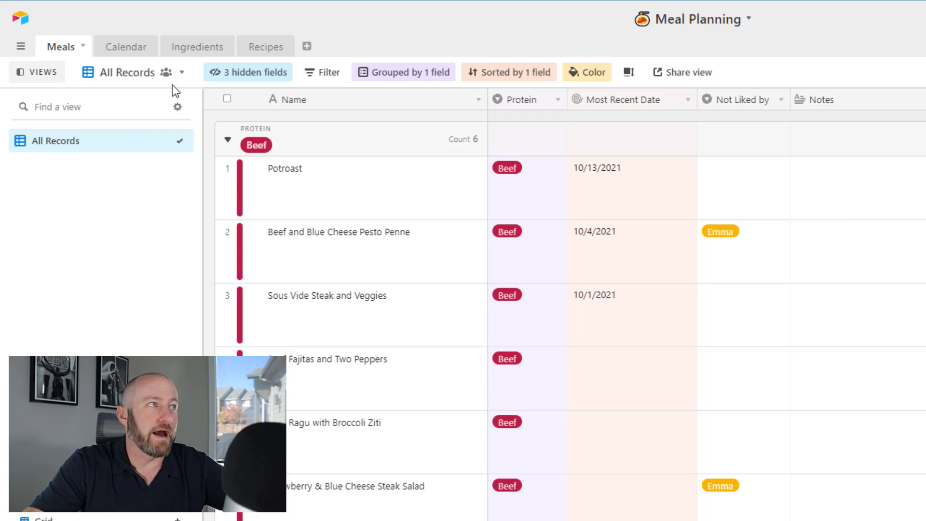
pyautogui.click(307, 189)
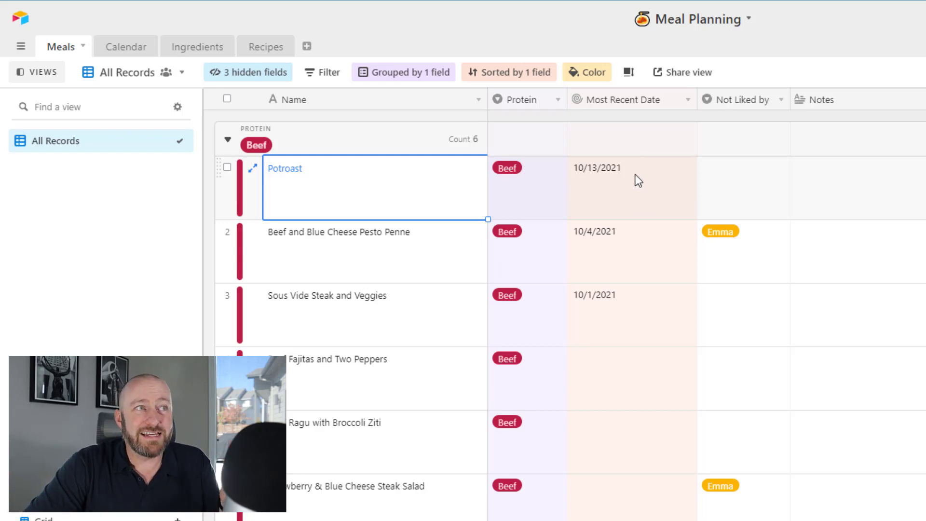
pyautogui.doubleClick(629, 107)
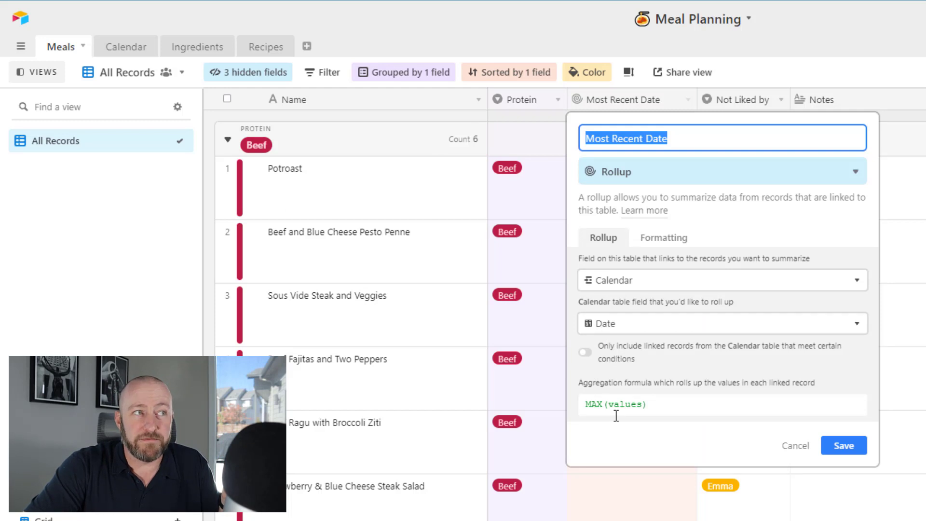
pyautogui.click(840, 451)
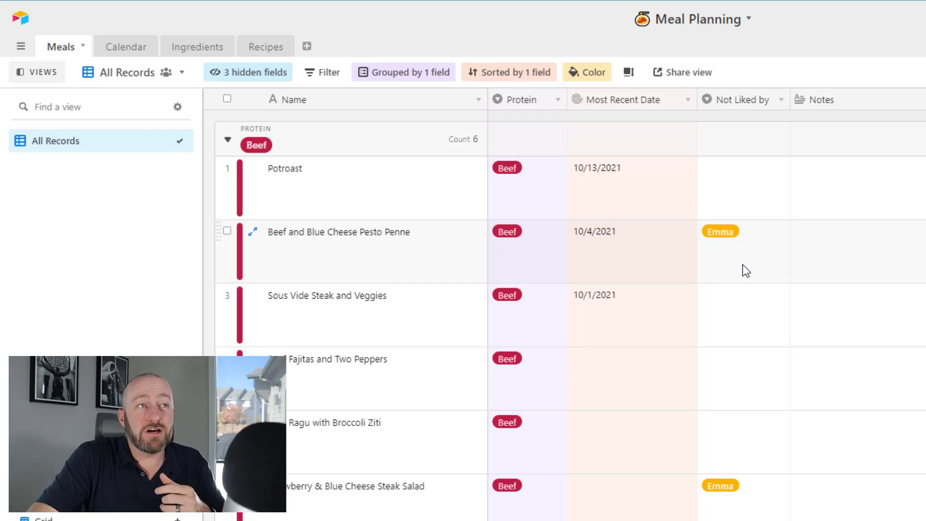
# Step: Review the Potroast Notes cell and the 3 hidden fields, then switch to the Calendar table
pyautogui.click(830, 200)
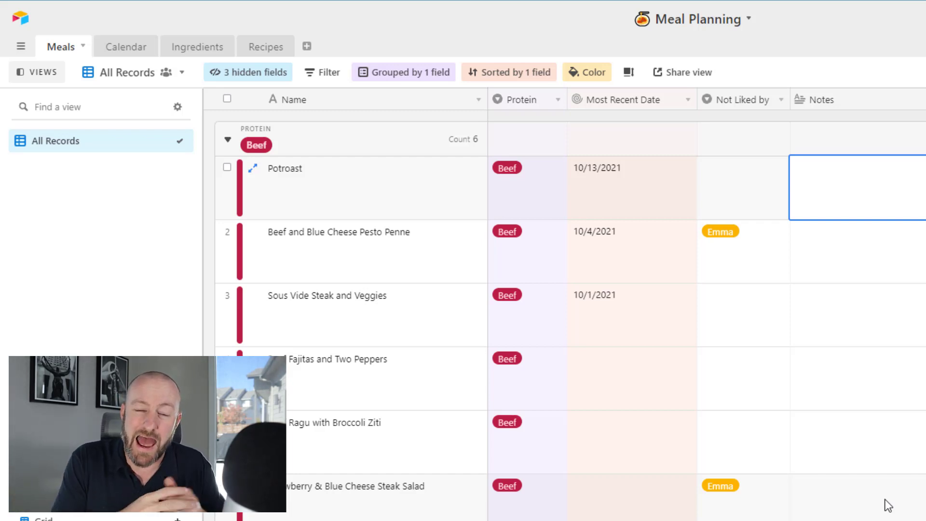
pyautogui.press('Escape')
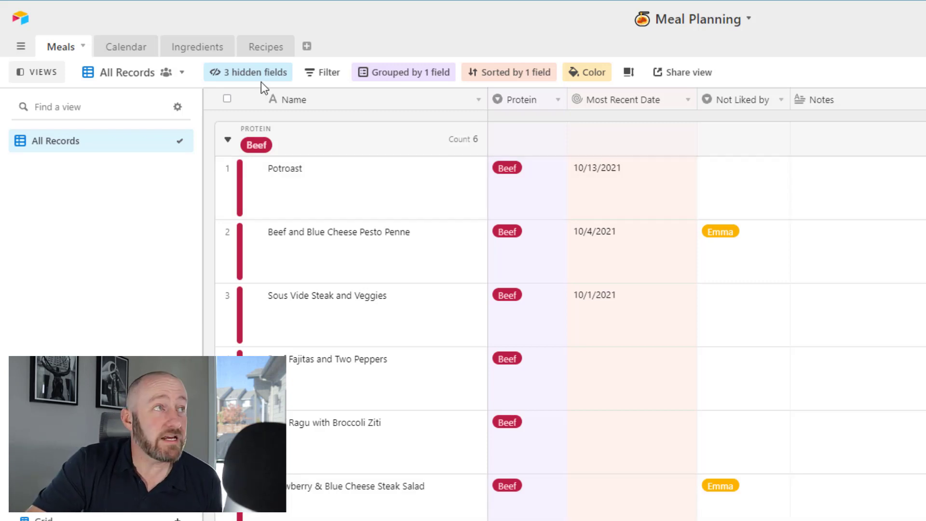
pyautogui.click(262, 77)
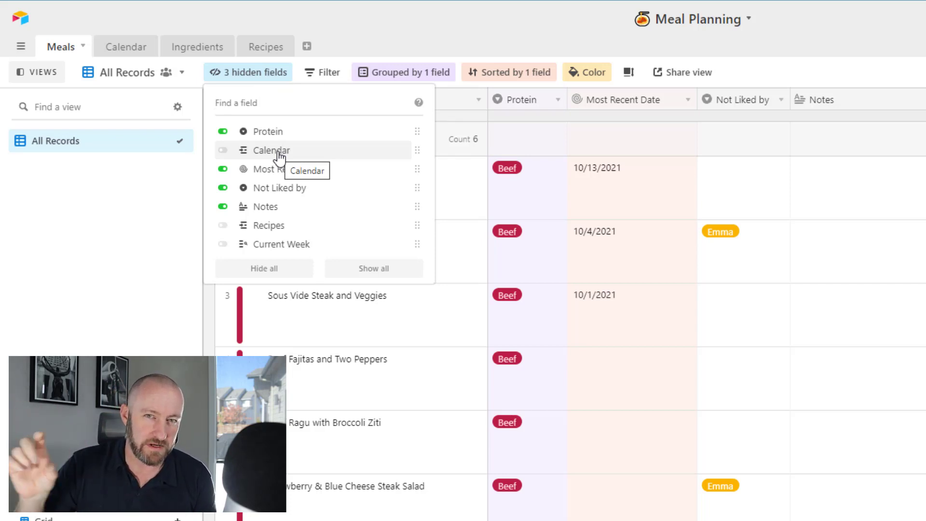
pyautogui.click(151, 242)
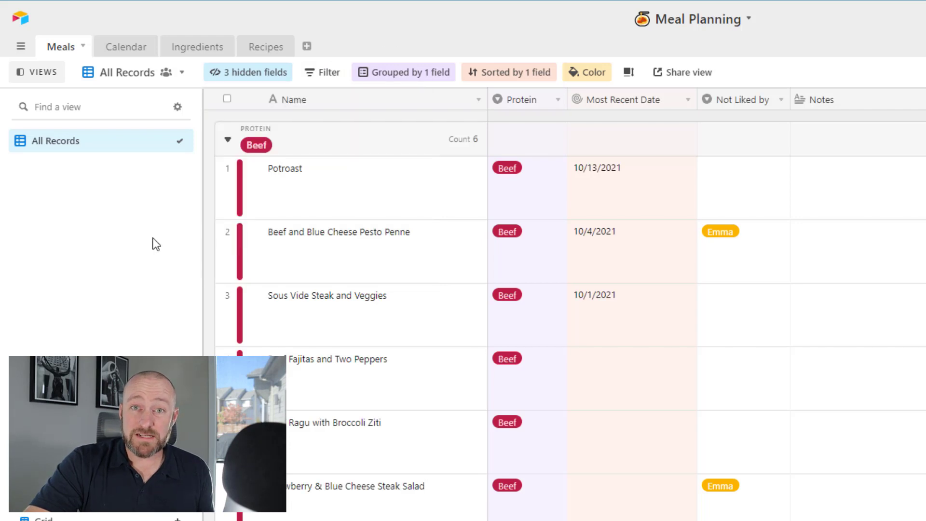
pyautogui.click(127, 49)
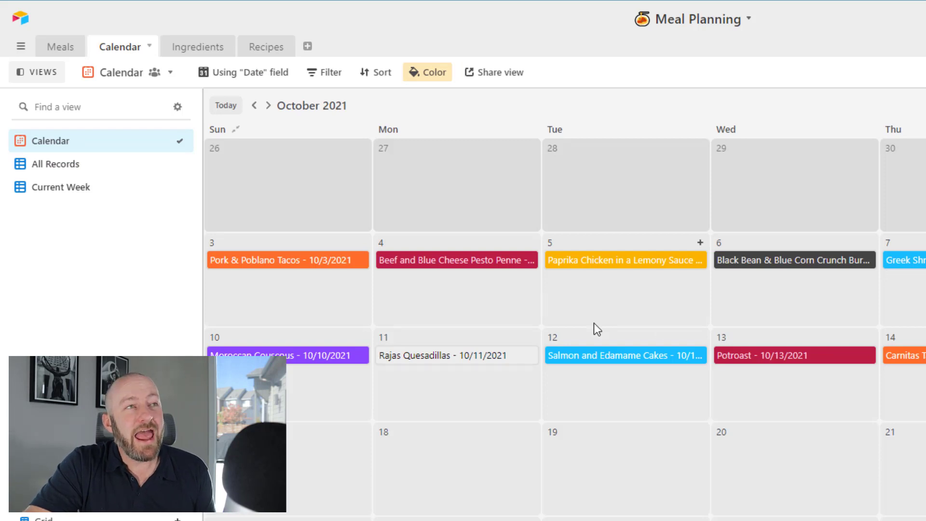
# Step: Check the protein colour rules, then bring up the Calendar table's Current Week view
pyautogui.click(436, 85)
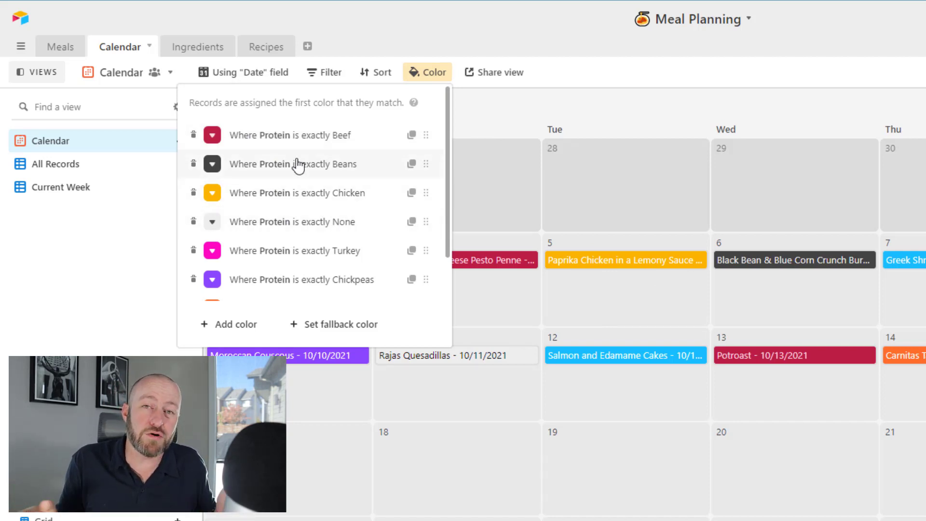
pyautogui.click(52, 165)
pyautogui.click(51, 164)
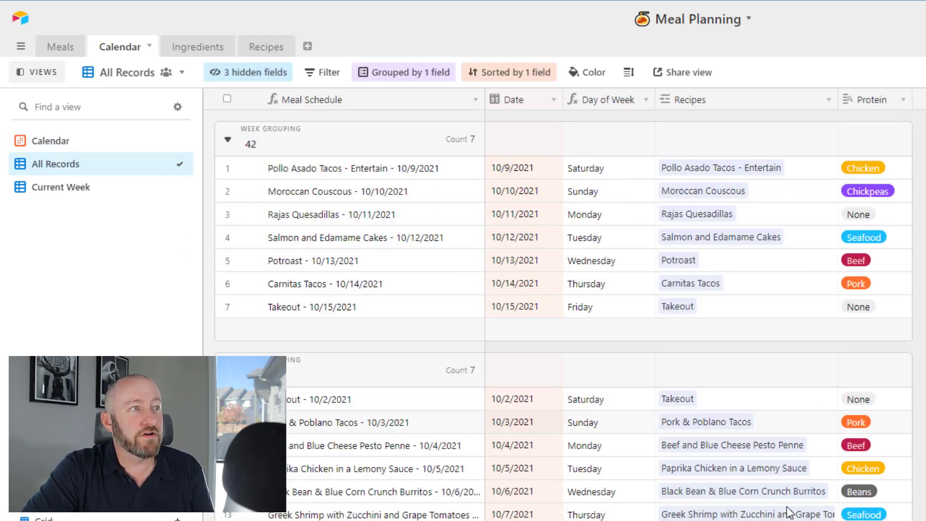
pyautogui.click(66, 193)
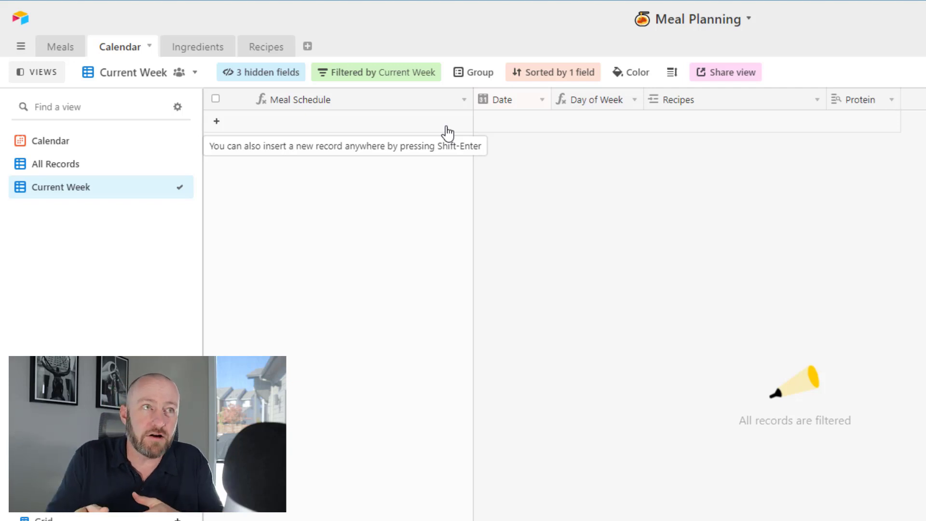
# Step: Unhide the Current Week field, save its formula, then open the Ingredients table
pyautogui.click(396, 73)
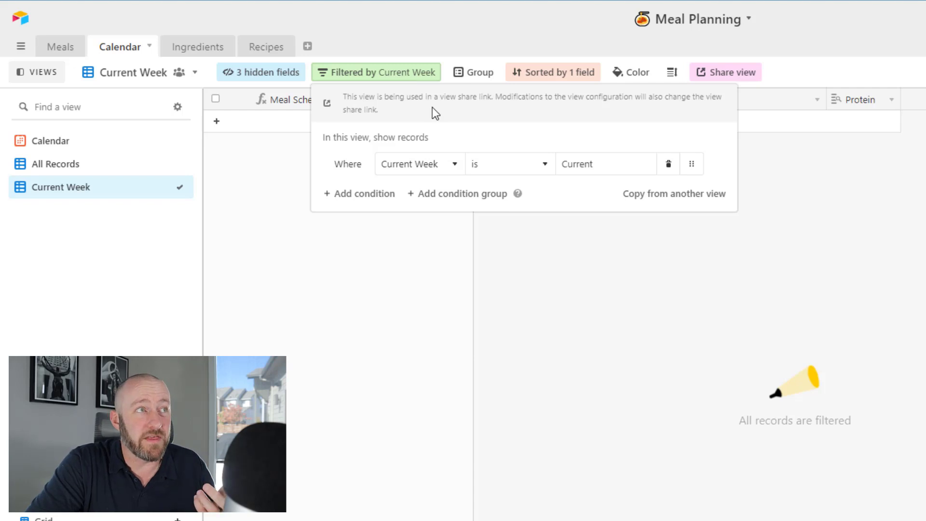
pyautogui.click(711, 297)
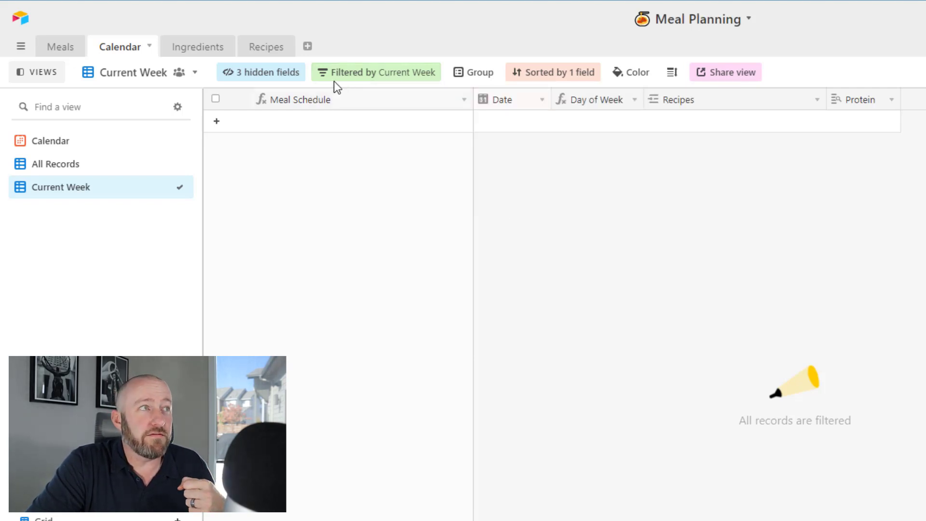
pyautogui.click(263, 72)
pyautogui.click(288, 297)
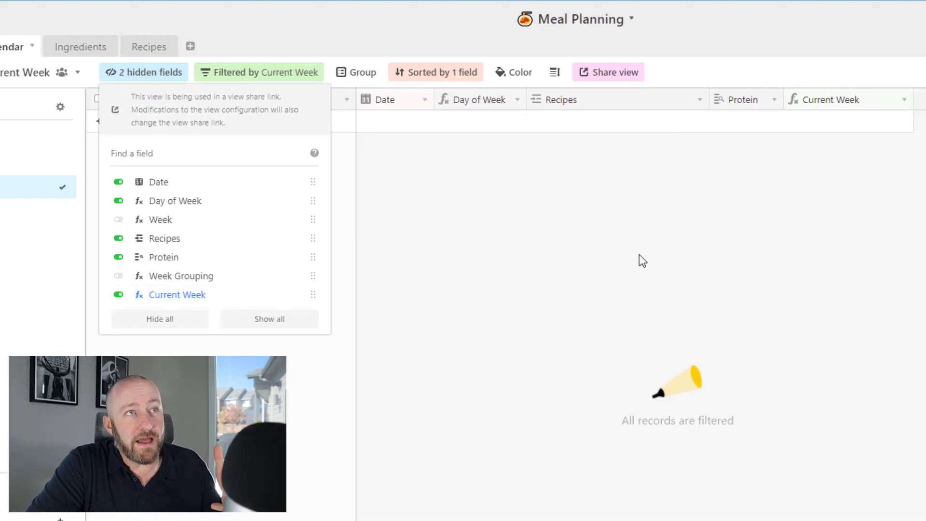
pyautogui.click(748, 260)
pyautogui.doubleClick(925, 101)
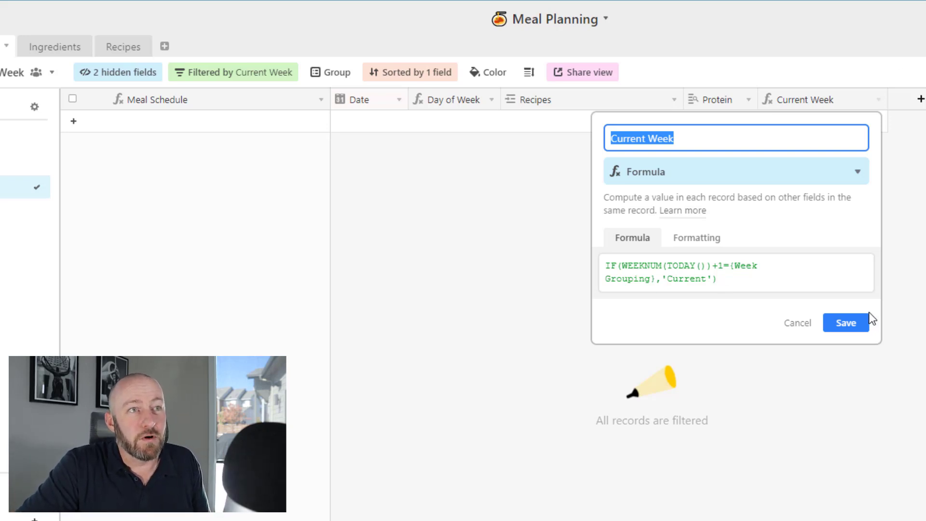
pyautogui.click(844, 327)
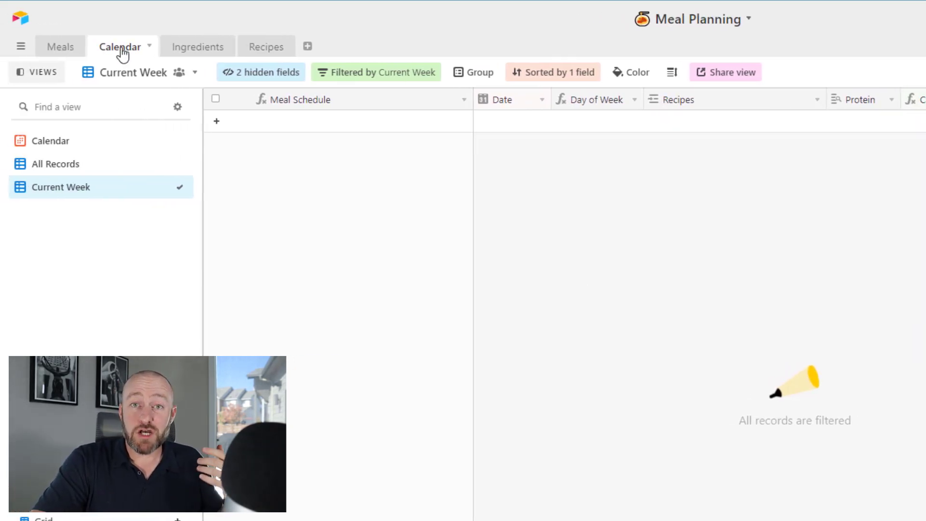
pyautogui.click(200, 55)
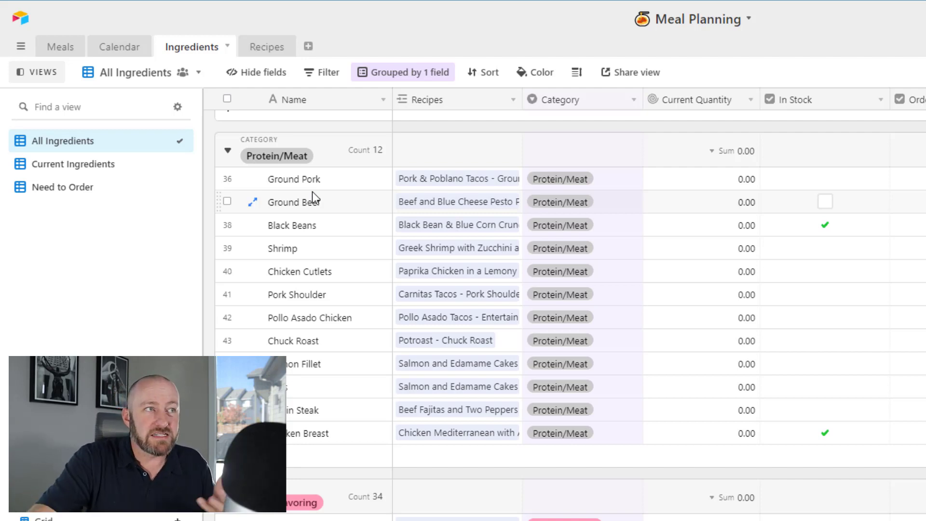
pyautogui.scroll(-20, 633, 380)
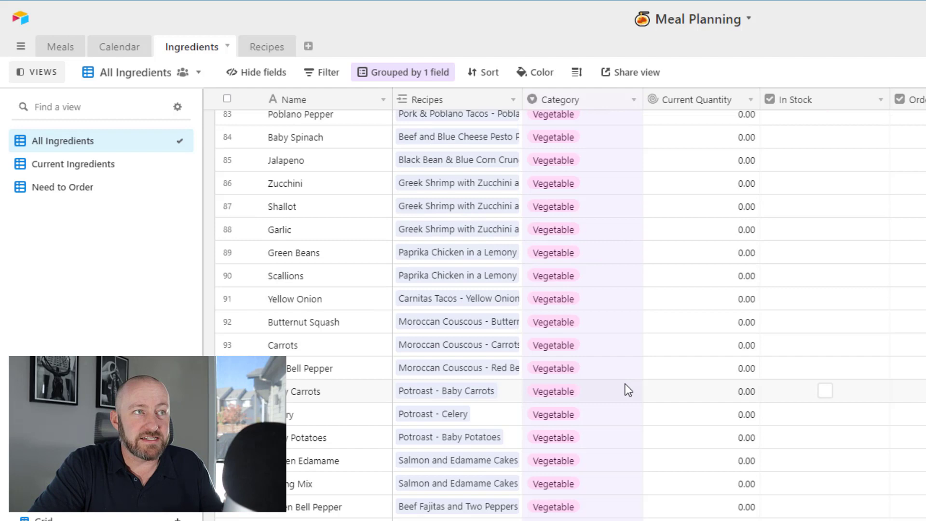
pyautogui.scroll(8, 627, 389)
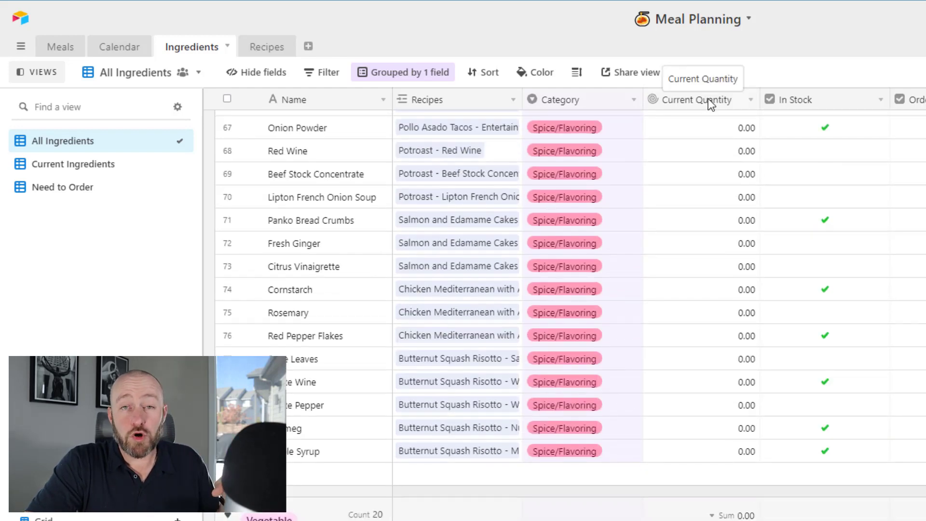
pyautogui.doubleClick(708, 99)
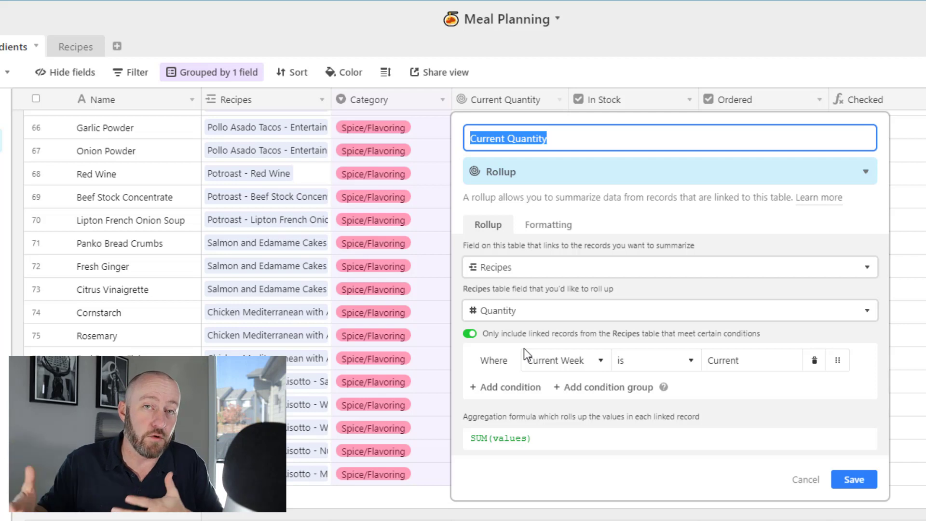
pyautogui.click(623, 108)
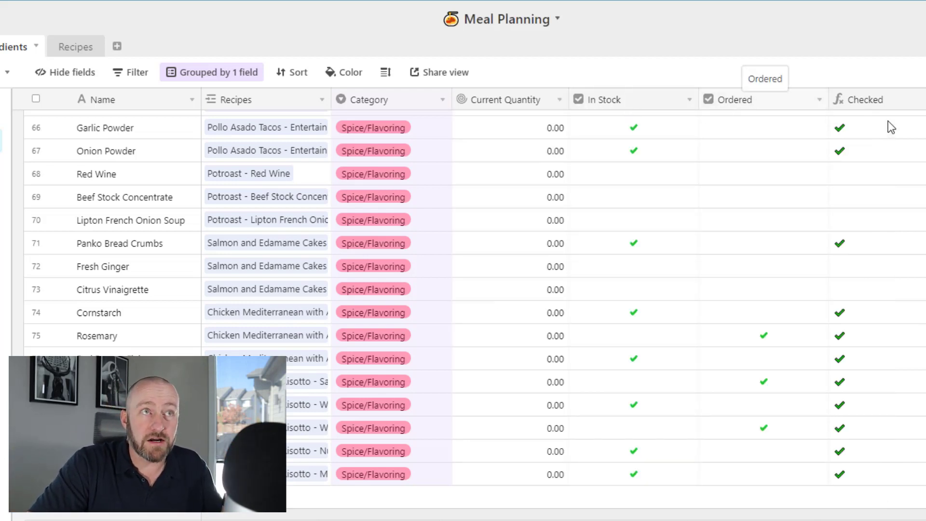
pyautogui.doubleClick(885, 101)
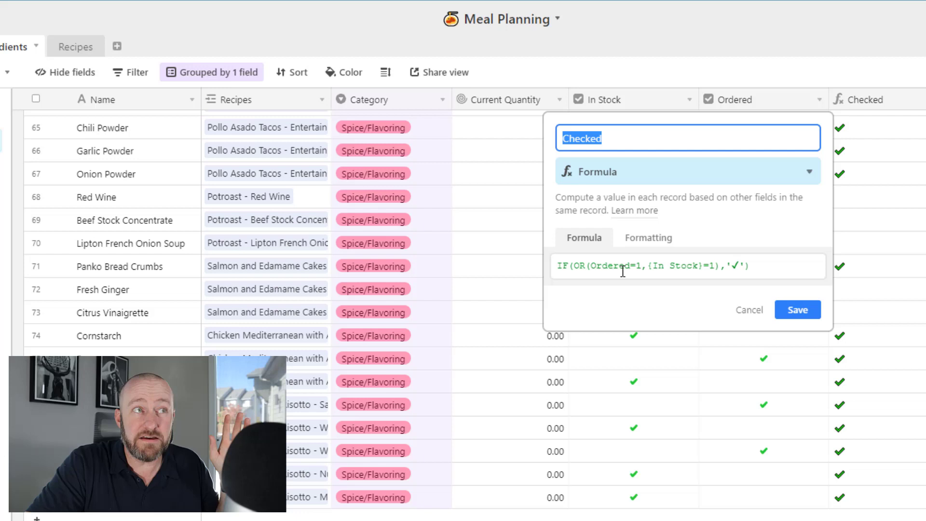
pyautogui.click(901, 344)
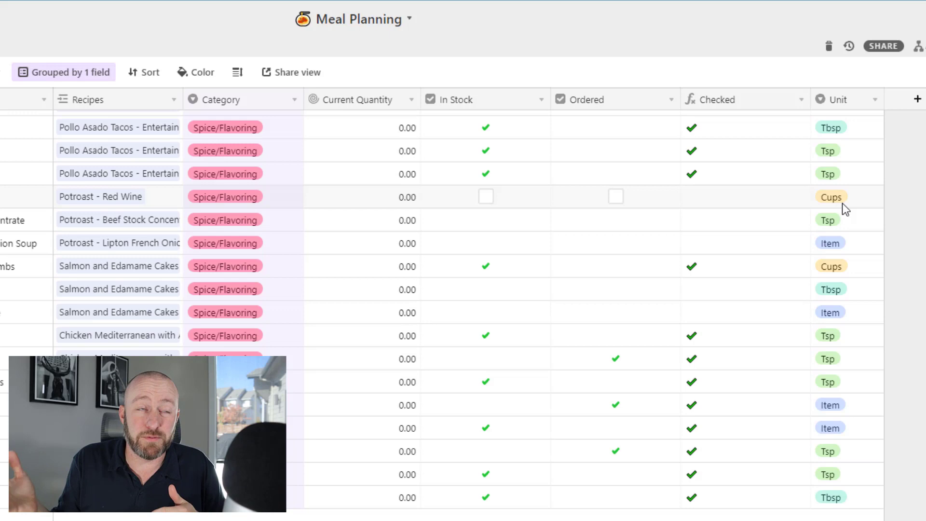
# Step: Select the Tsp unit value on a Spice/Flavoring ingredient row
pyautogui.click(827, 178)
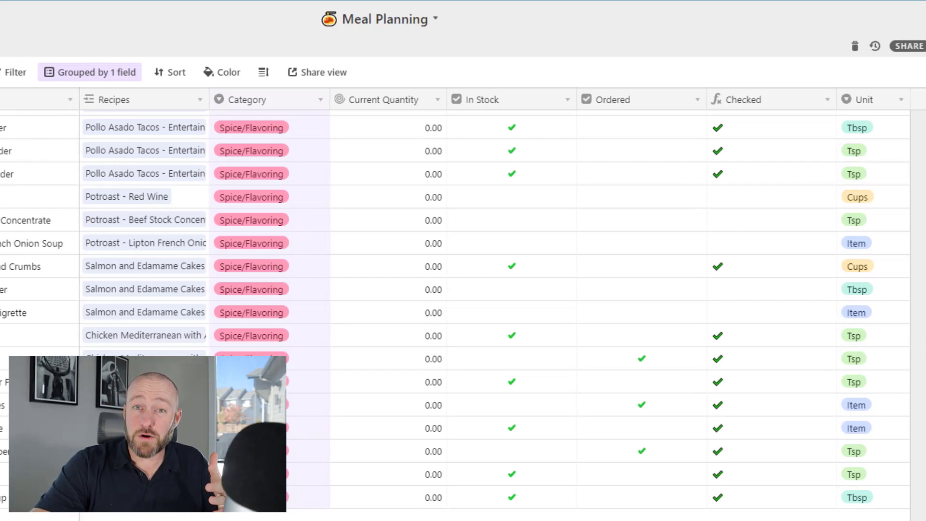
pyautogui.click(164, 48)
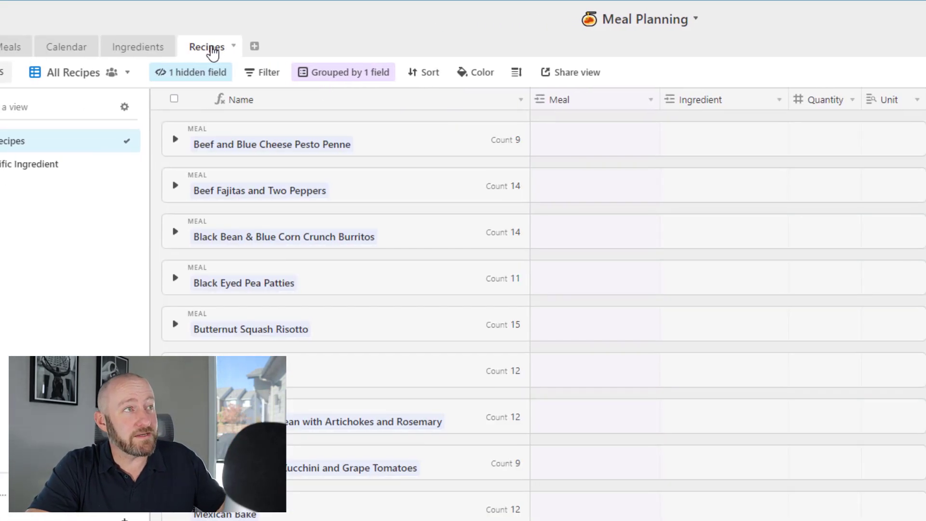
pyautogui.click(177, 141)
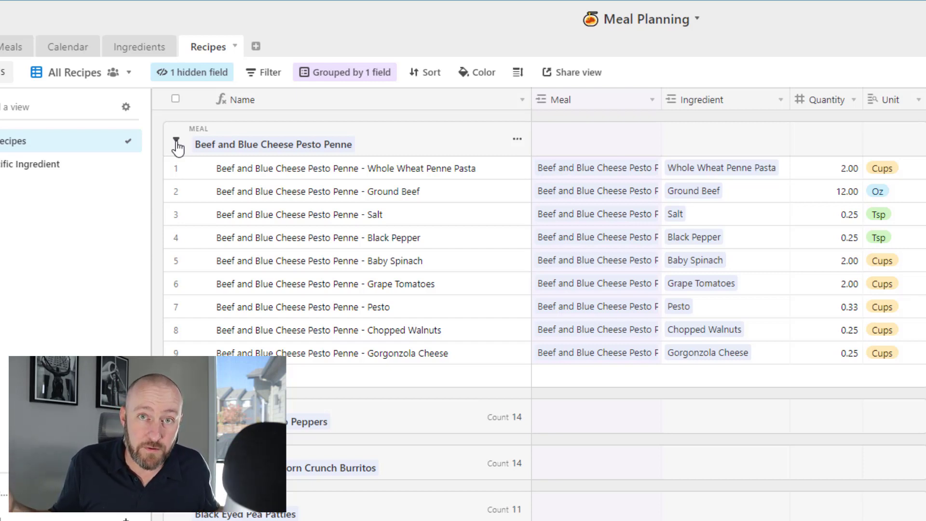
pyautogui.click(177, 169)
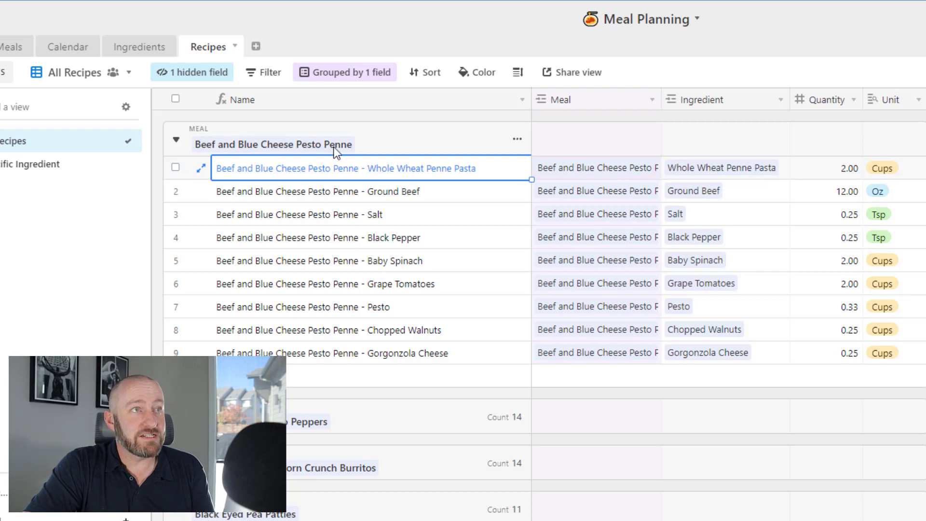
pyautogui.click(583, 169)
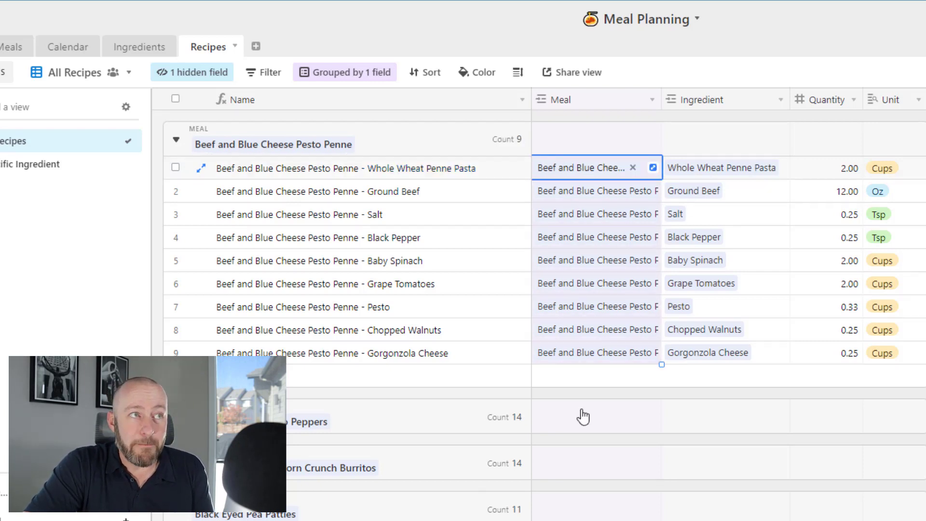
pyautogui.moveTo(715, 175); pyautogui.dragTo(714, 359)
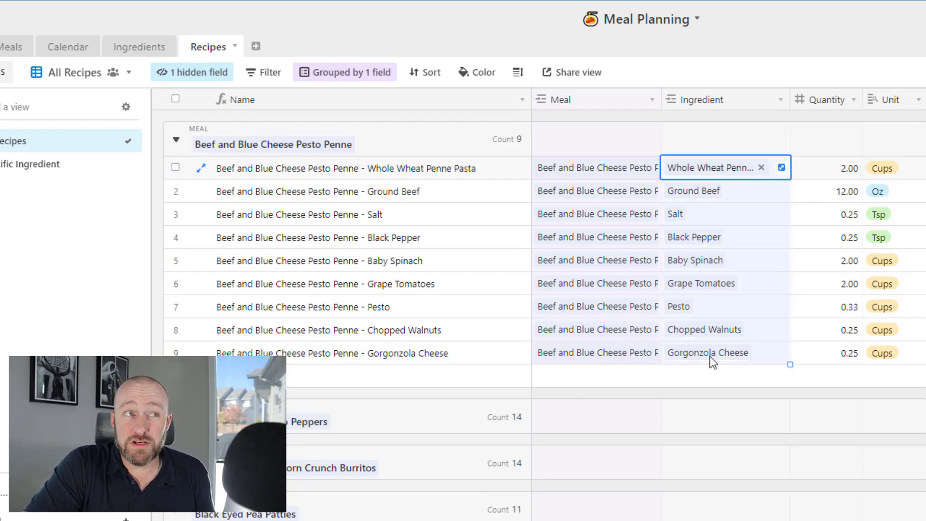
pyautogui.click(822, 170)
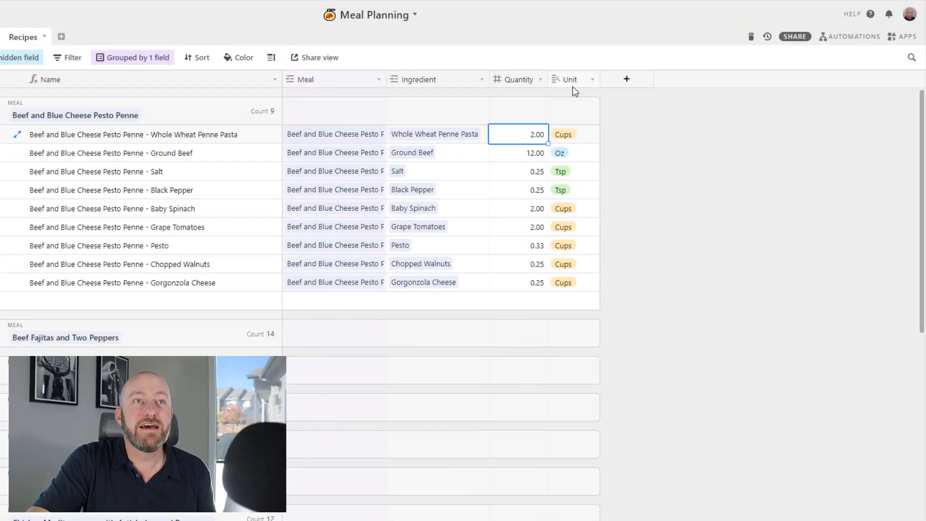
# Step: Open Dashboard 1 and search the meals for 'beef', finding six matches
pyautogui.click(892, 39)
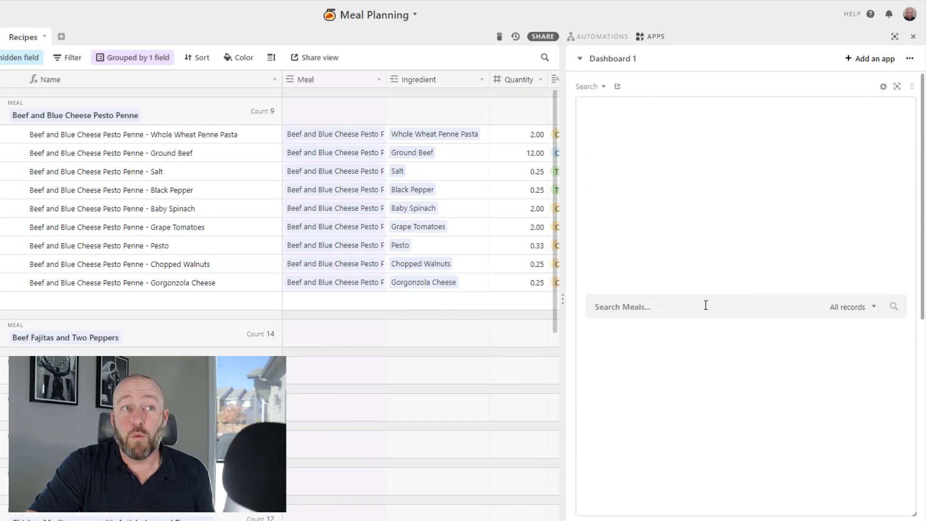
pyautogui.click(678, 311)
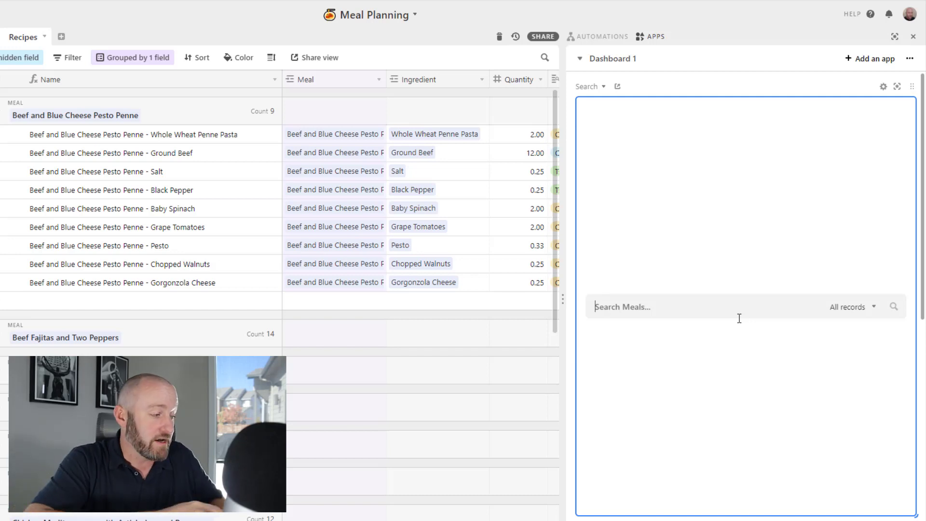
pyautogui.write('beef')
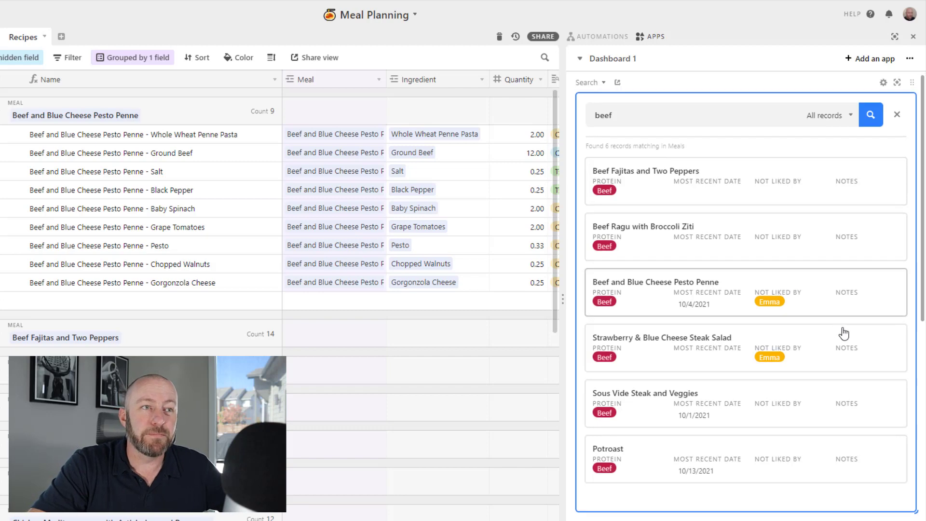
pyautogui.scroll(-5, 893, 352)
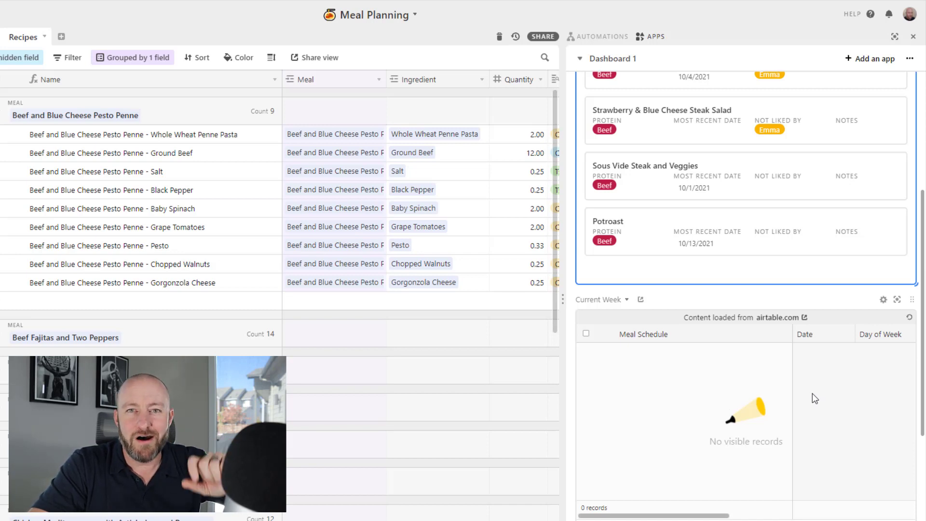
# Step: Batch-reset In Stock and Ordered on all 101 ingredient records, then return to Calendar
pyautogui.scroll(-5, 674, 378)
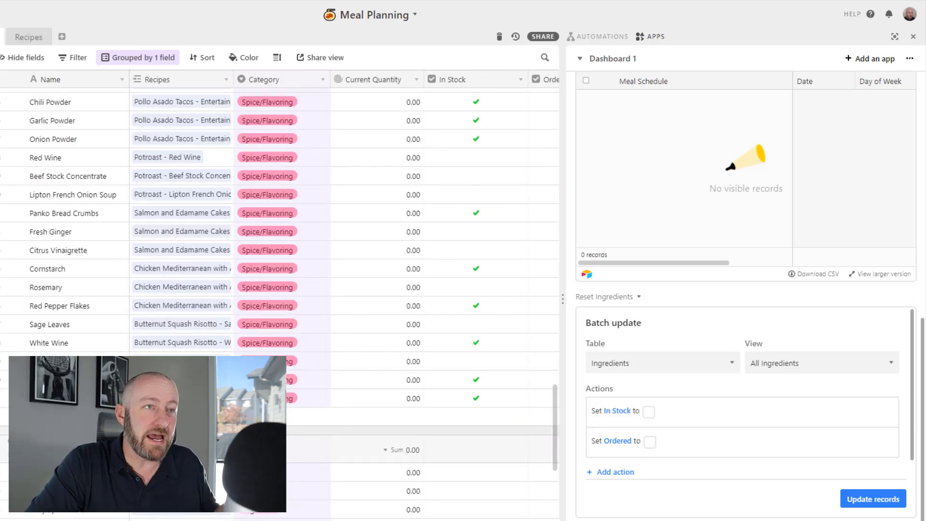
pyautogui.moveTo(524, 80); pyautogui.dragTo(502, 80)
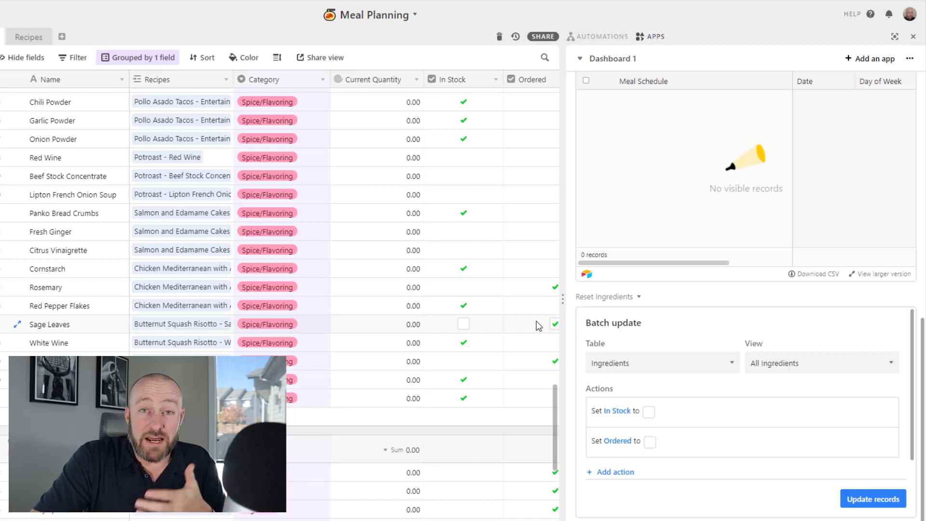
pyautogui.click(874, 500)
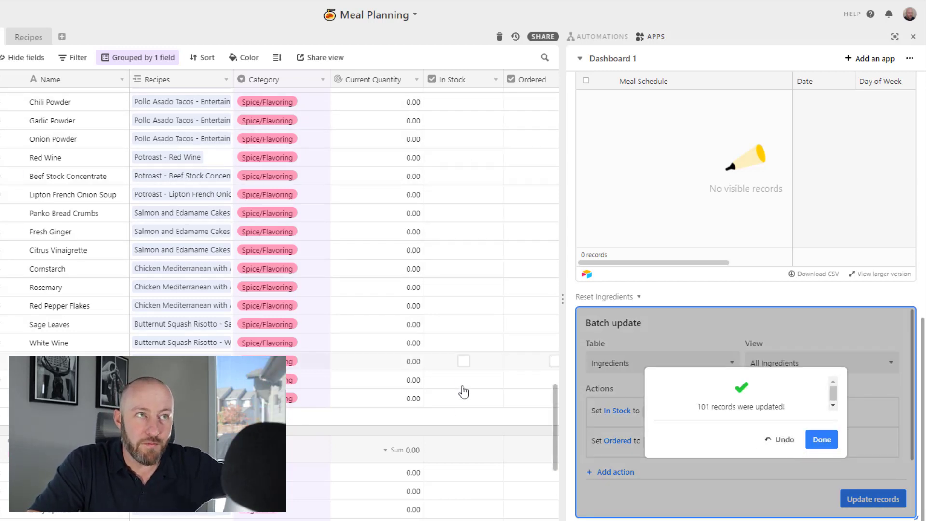
pyautogui.click(818, 442)
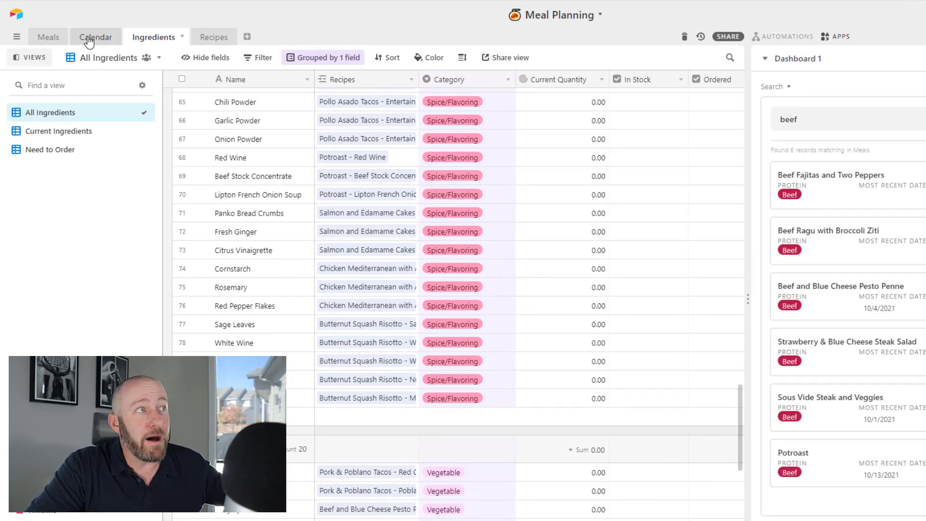
pyautogui.click(96, 41)
# Step: Show the October 2021 calendar and change the dashboard search to 'none', listing 12 meals
pyautogui.click(33, 112)
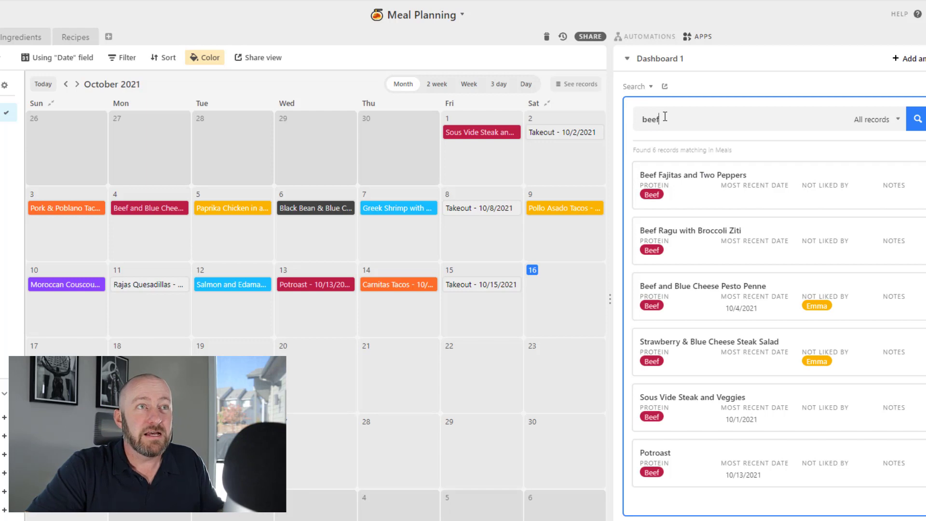
pyautogui.write('none')
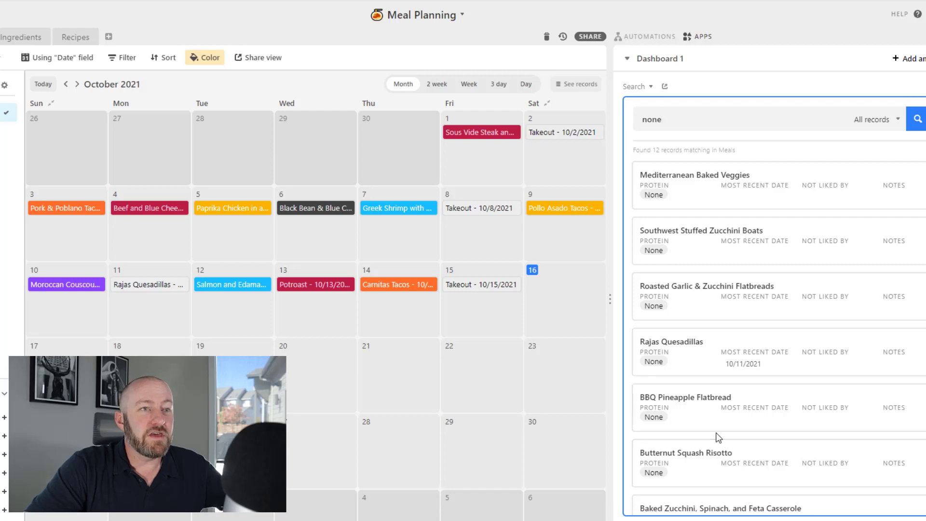
pyautogui.scroll(-2, 719, 437)
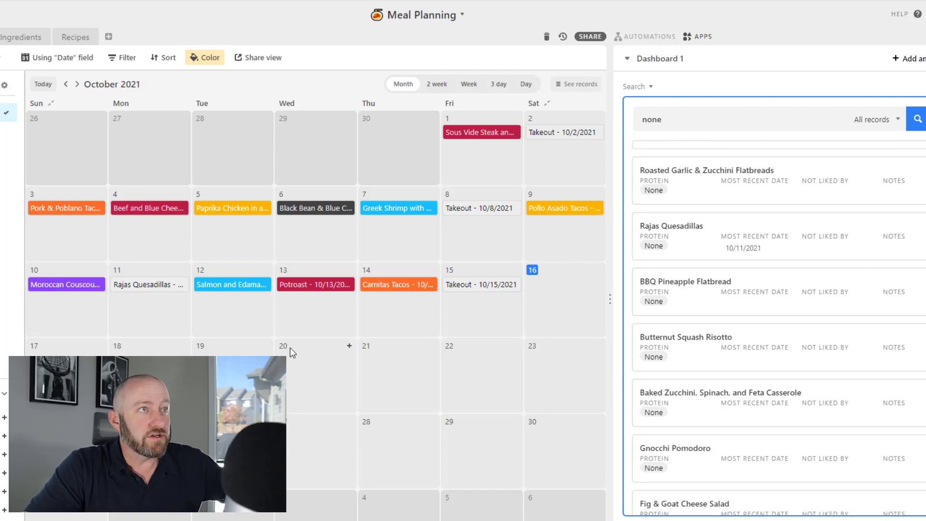
# Step: Add an October 20 calendar entry linked to the Butternut Squash Risotto meal
pyautogui.click(349, 346)
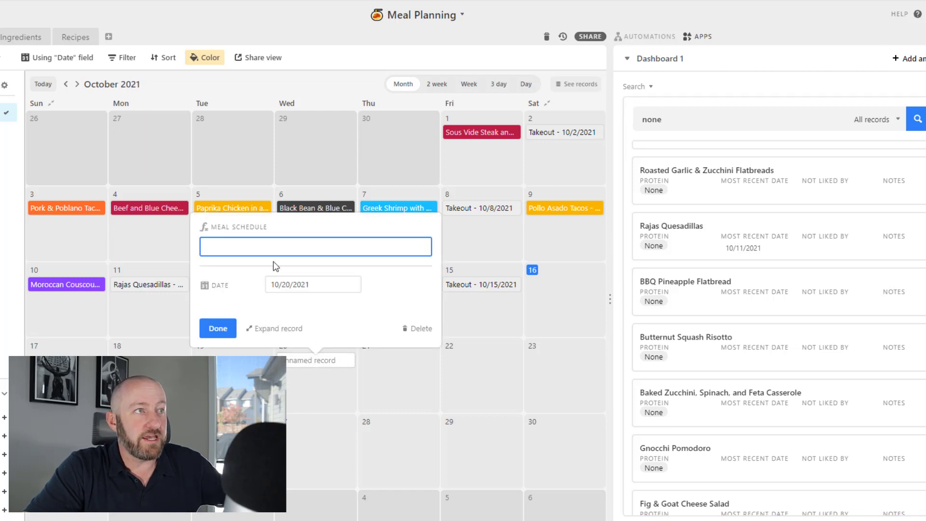
pyautogui.click(258, 330)
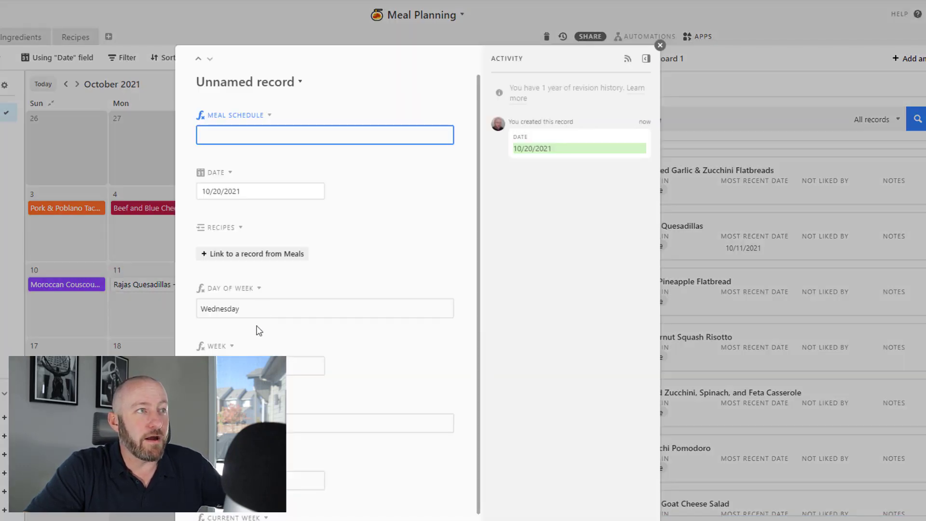
pyautogui.click(261, 254)
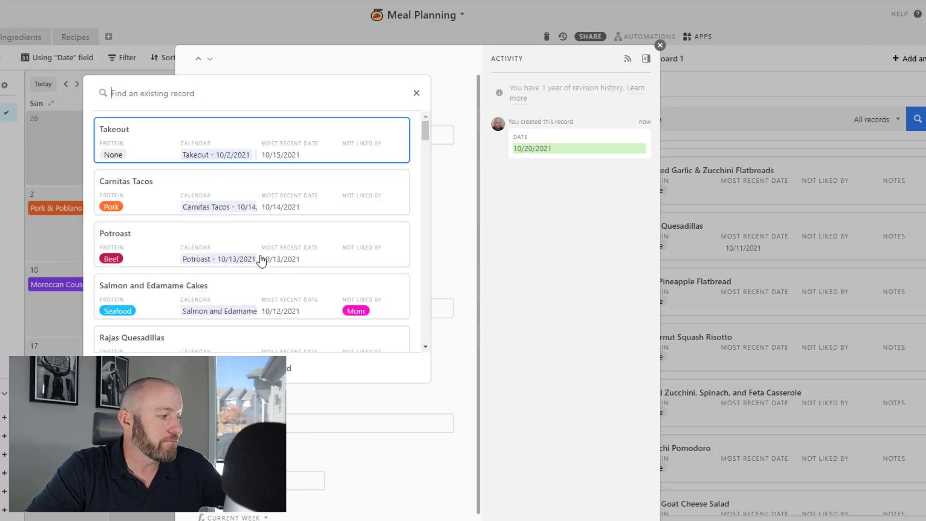
pyautogui.write('but')
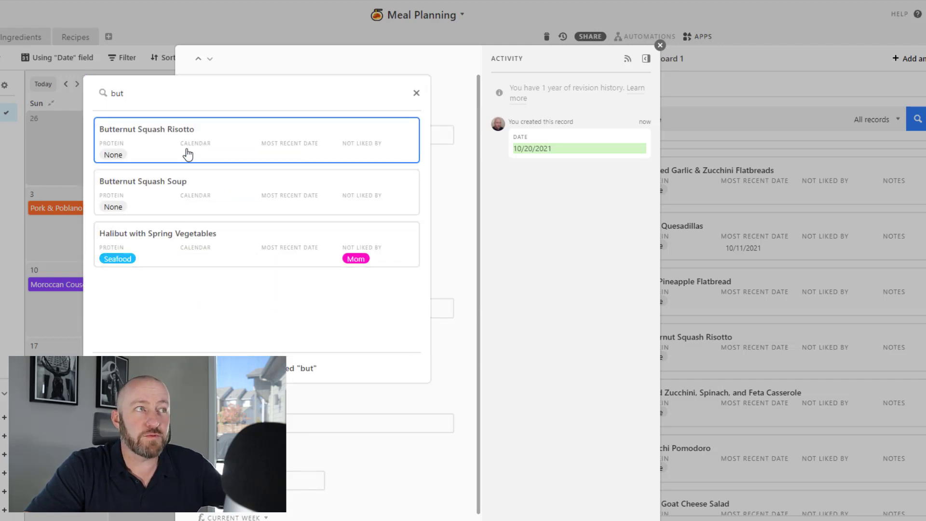
pyautogui.click(191, 157)
pyautogui.click(660, 46)
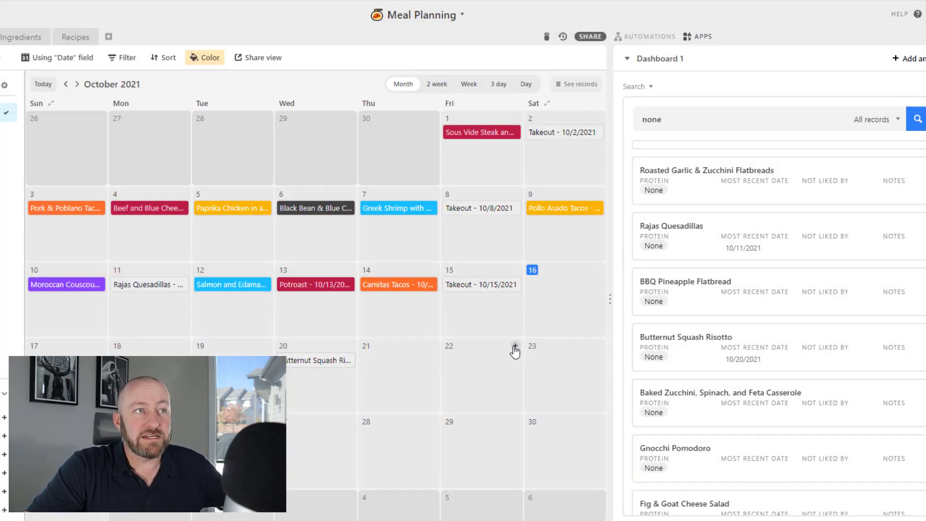
# Step: Add a Takeout entry on Friday, October 22
pyautogui.click(515, 348)
pyautogui.click(445, 329)
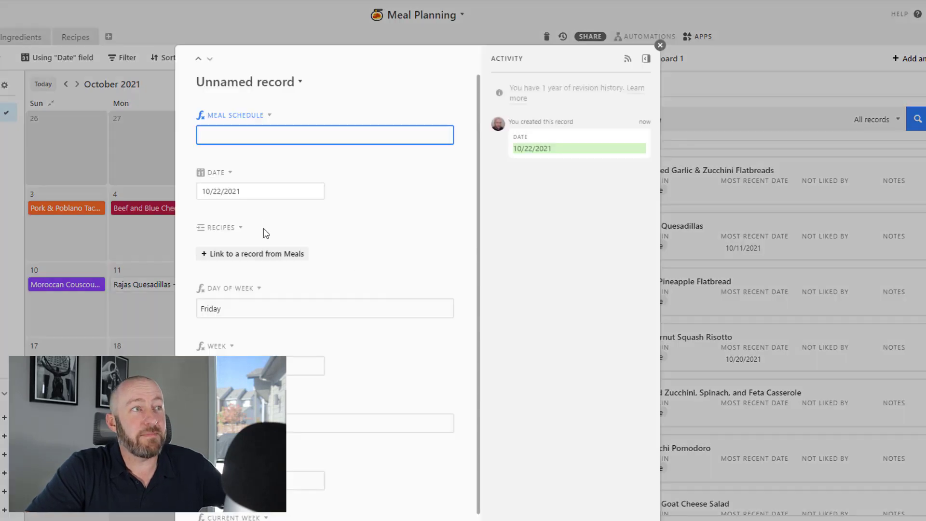
pyautogui.click(257, 258)
pyautogui.write('ta')
pyautogui.press('Return')
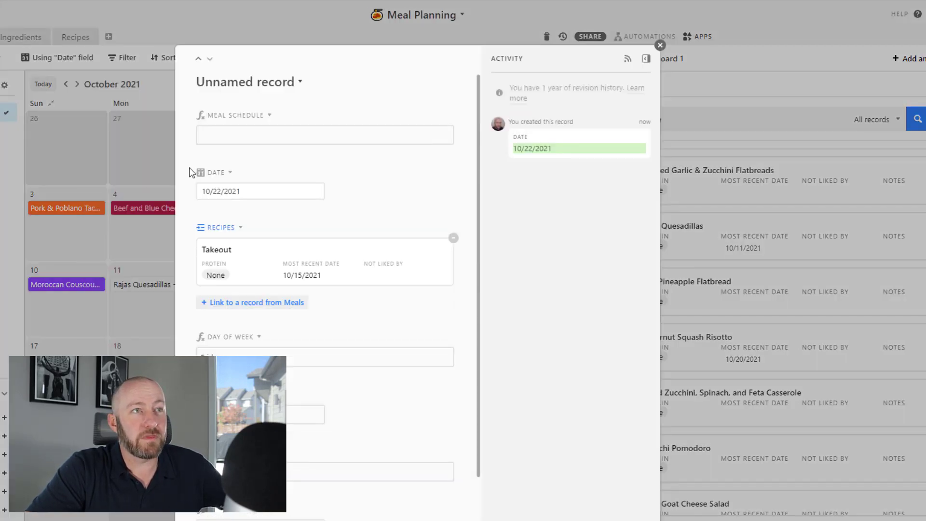
pyautogui.click(565, 333)
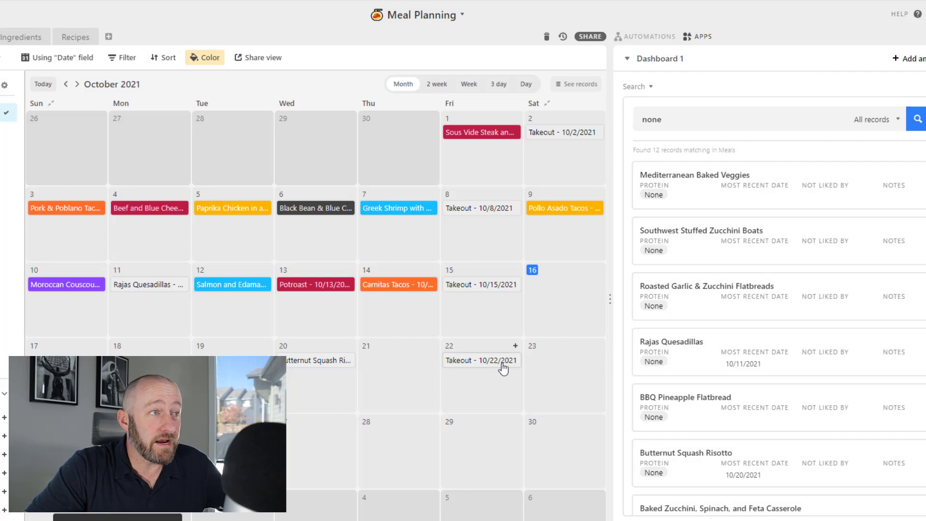
# Step: Add a Takeout entry on Monday, October 18
pyautogui.click(183, 347)
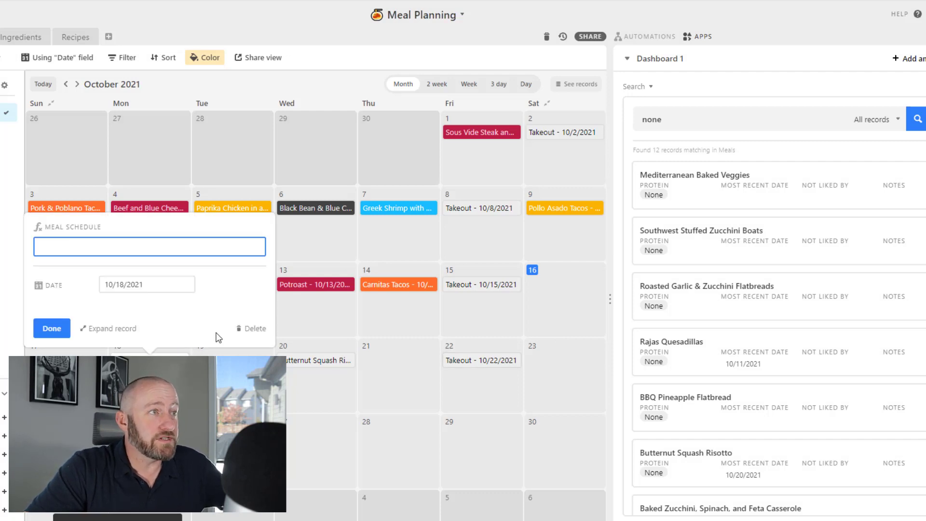
pyautogui.click(114, 328)
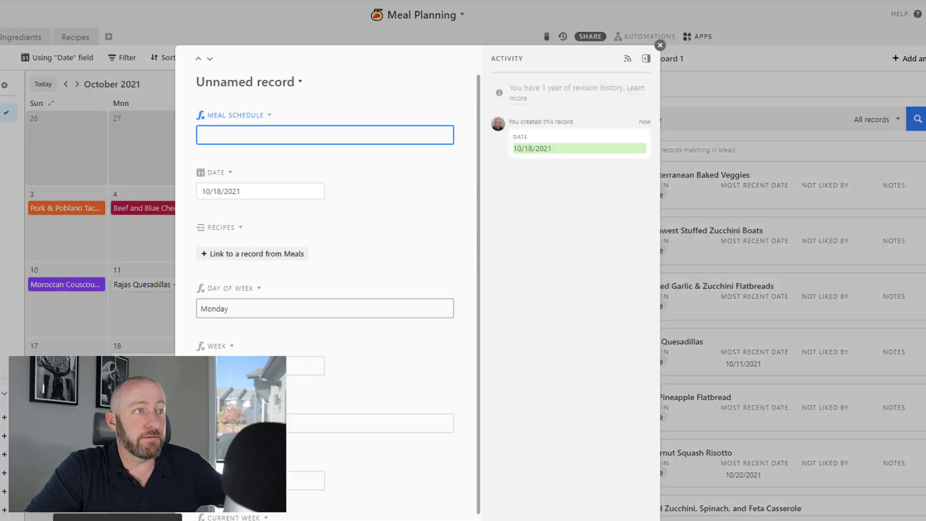
pyautogui.click(248, 254)
pyautogui.write('ta')
pyautogui.click(217, 135)
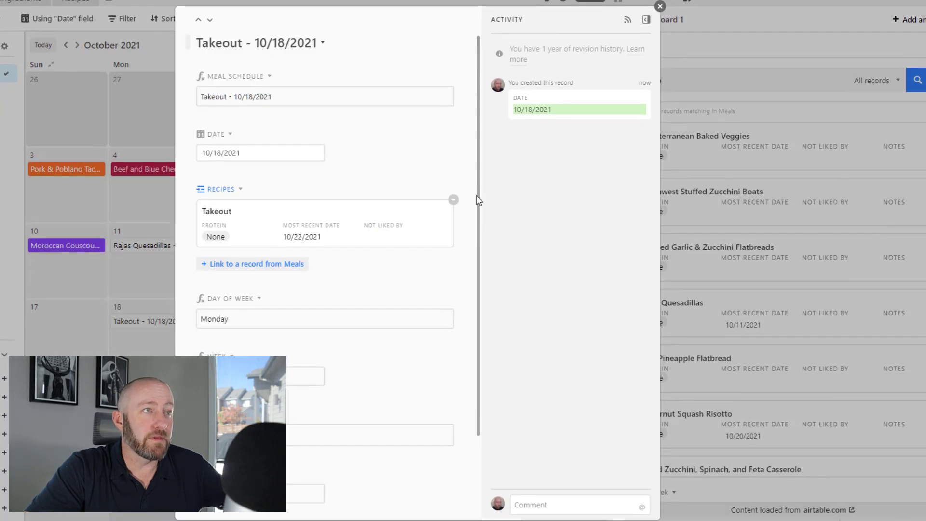
pyautogui.click(660, 6)
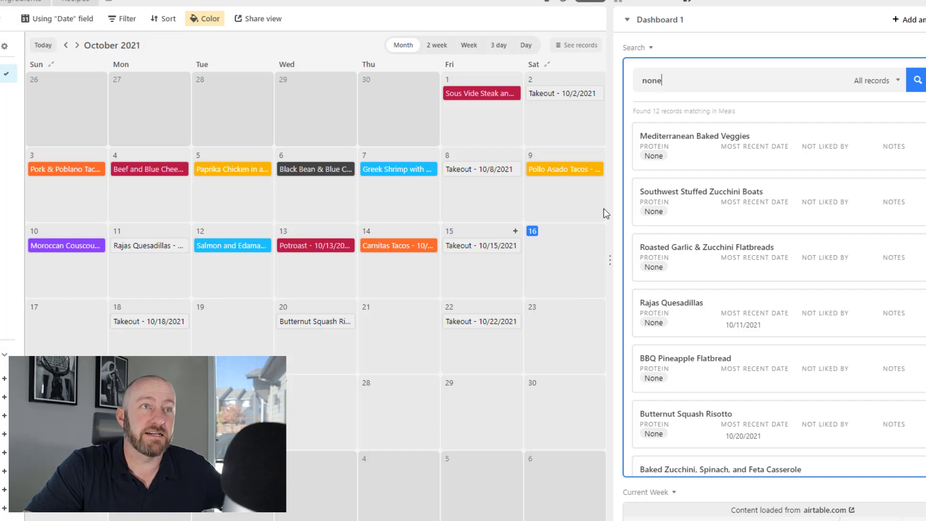
# Step: Replace the dashboard meal search with 'c'
pyautogui.doubleClick(681, 80)
pyautogui.write('chicken')
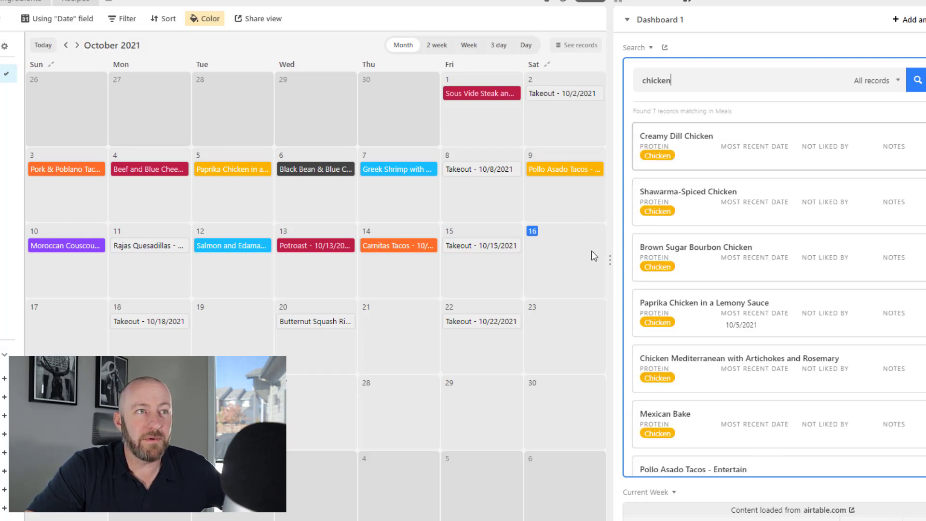
pyautogui.scroll(-1, 724, 308)
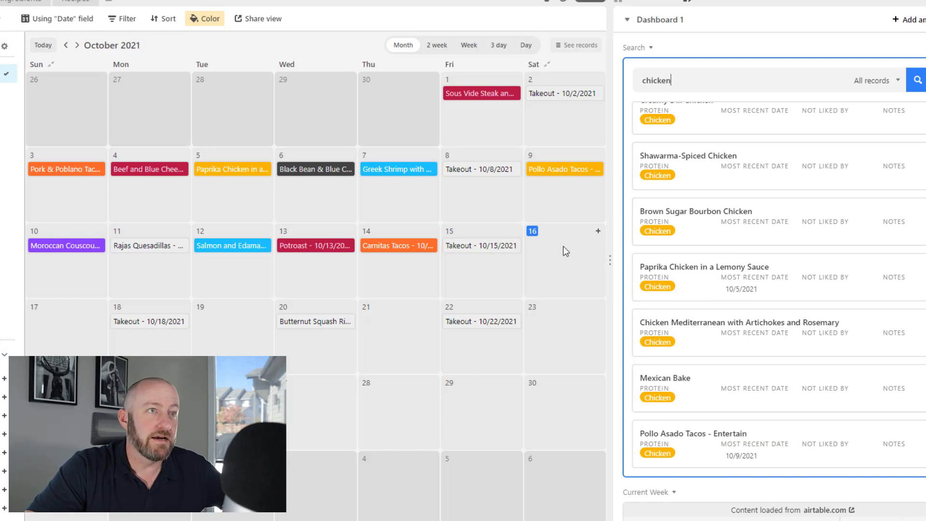
# Step: Add an October 16 calendar entry linked to Mexican Bake
pyautogui.click(598, 231)
pyautogui.click(514, 213)
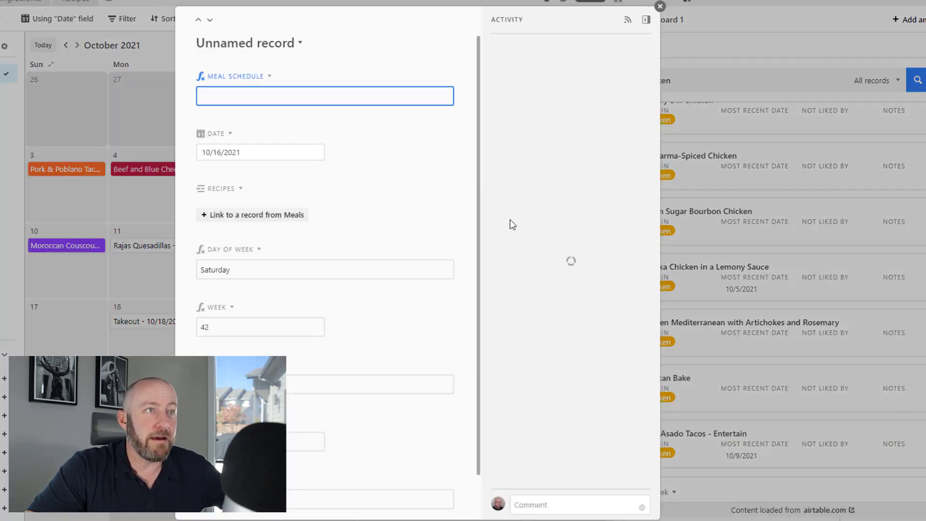
pyautogui.click(289, 215)
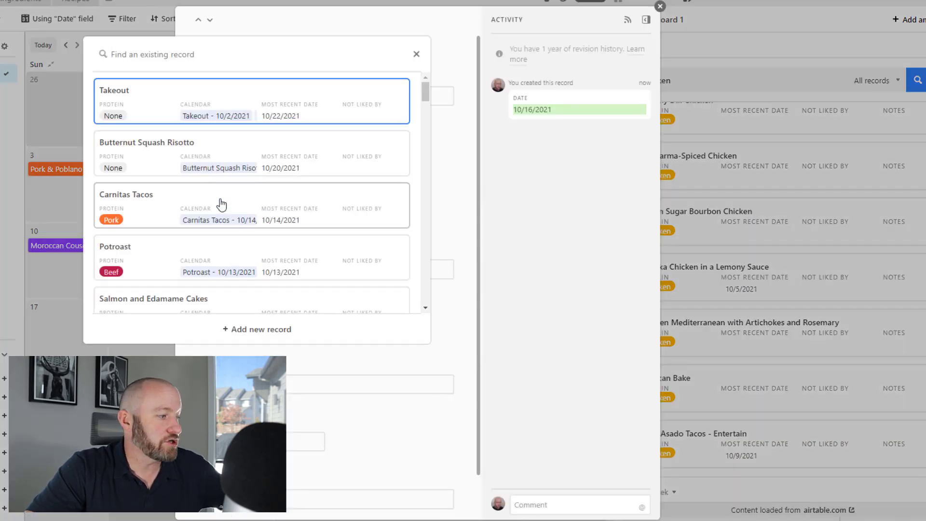
pyautogui.write('mex')
pyautogui.click(201, 171)
pyautogui.press('Escape')
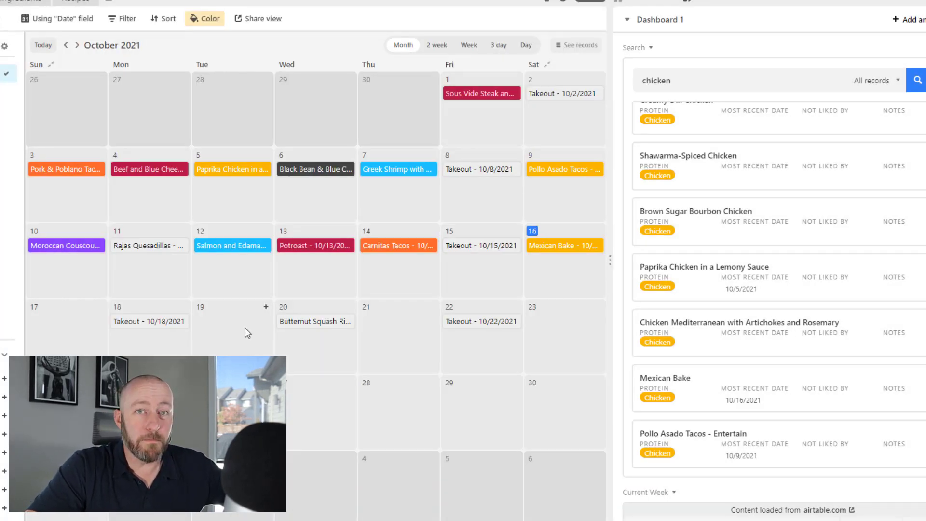
# Step: Add an October 19 entry and change the dashboard search to 'bean'
pyautogui.click(430, 307)
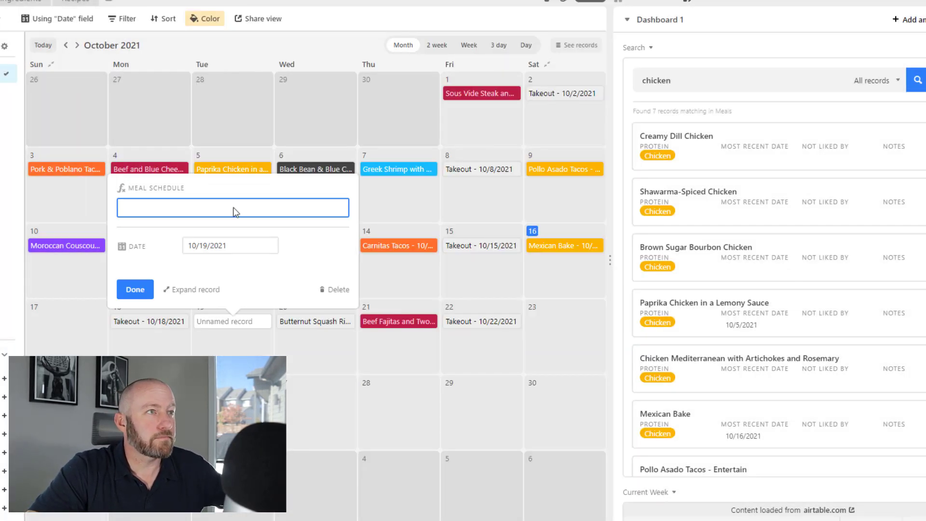
pyautogui.doubleClick(691, 82)
pyautogui.write('b')
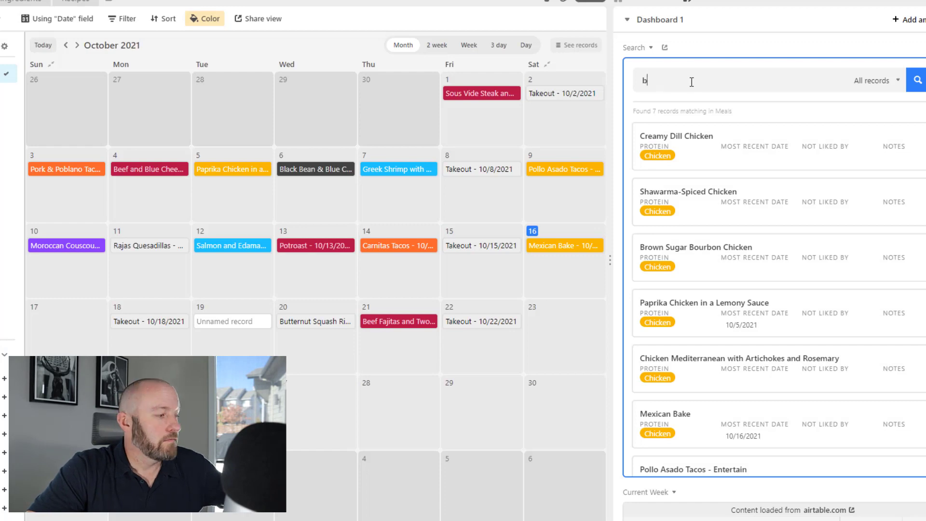
pyautogui.write('ean')
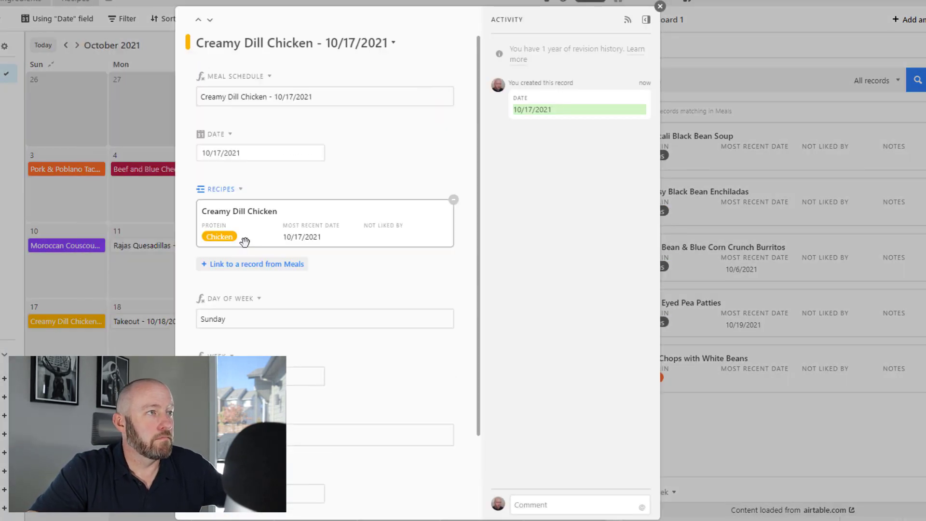
pyautogui.press('Escape')
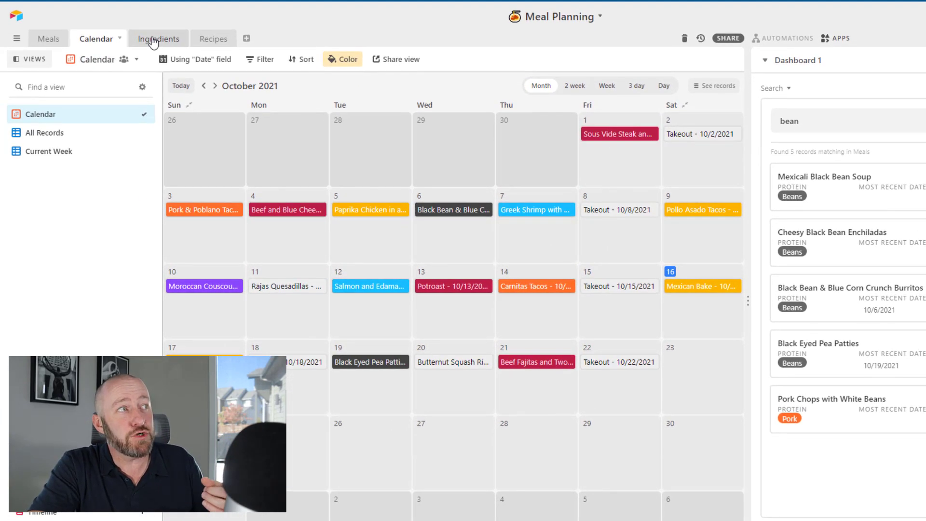
# Step: Show the Ingredients table's Current Ingredients view and confirm its Current Quantity > 0 filter
pyautogui.click(15, 1)
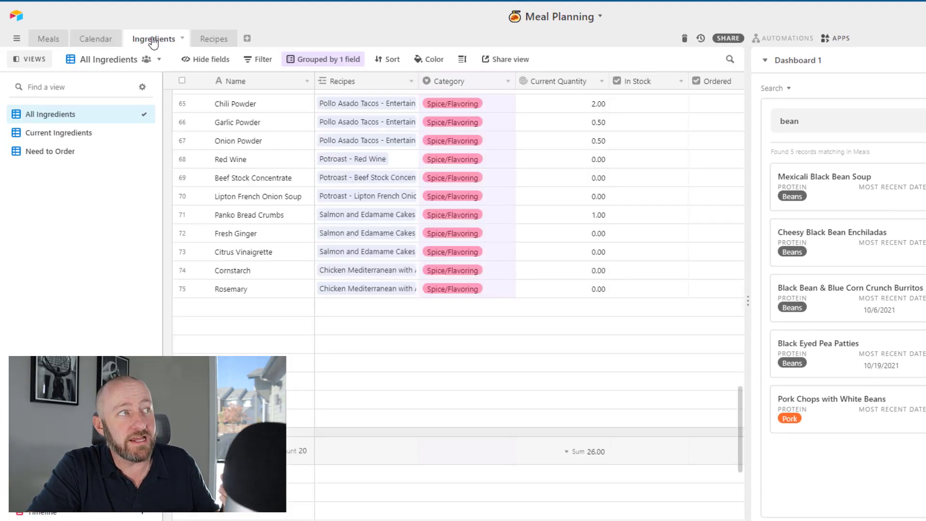
pyautogui.click(91, 136)
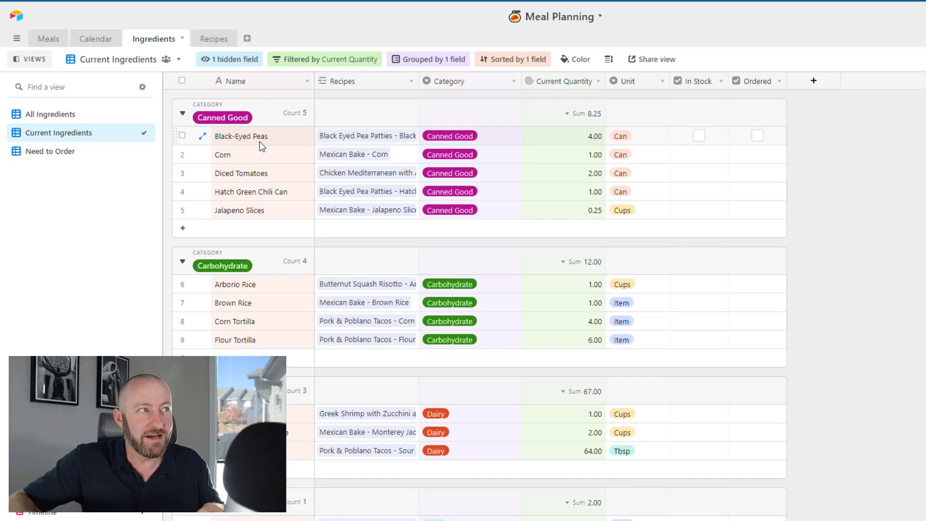
pyautogui.click(310, 58)
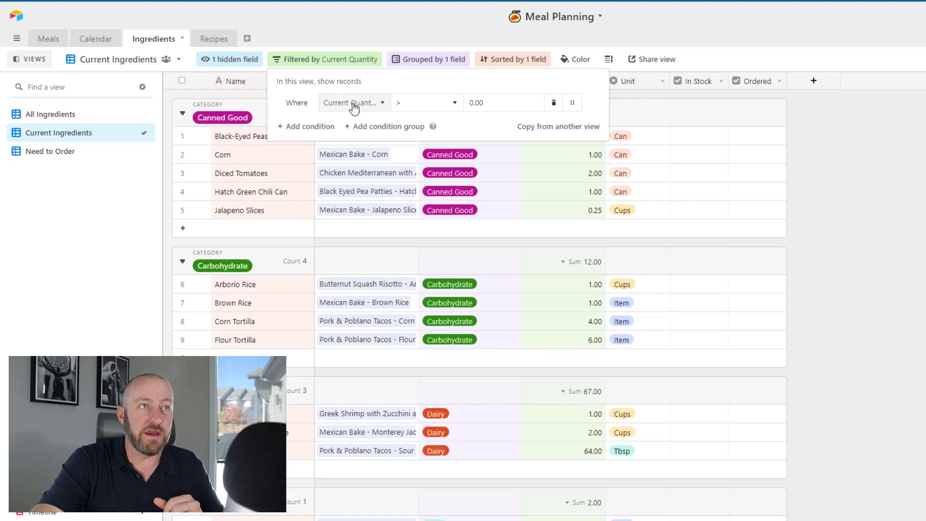
pyautogui.click(661, 161)
pyautogui.click(578, 137)
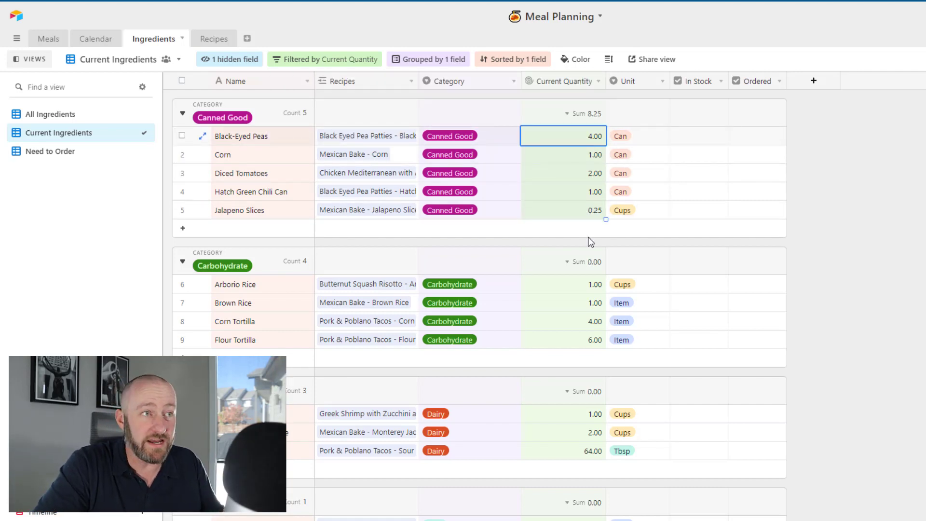
pyautogui.scroll(-15, 587, 242)
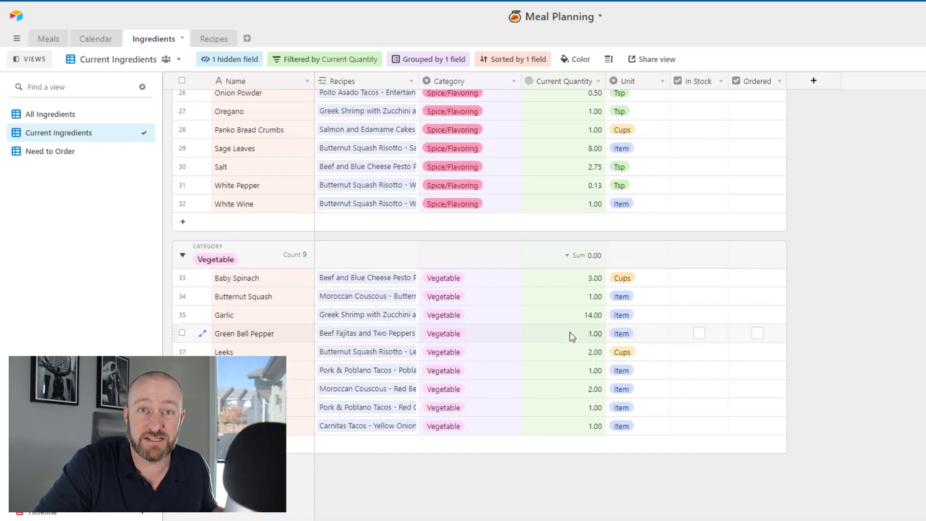
pyautogui.scroll(15, 569, 332)
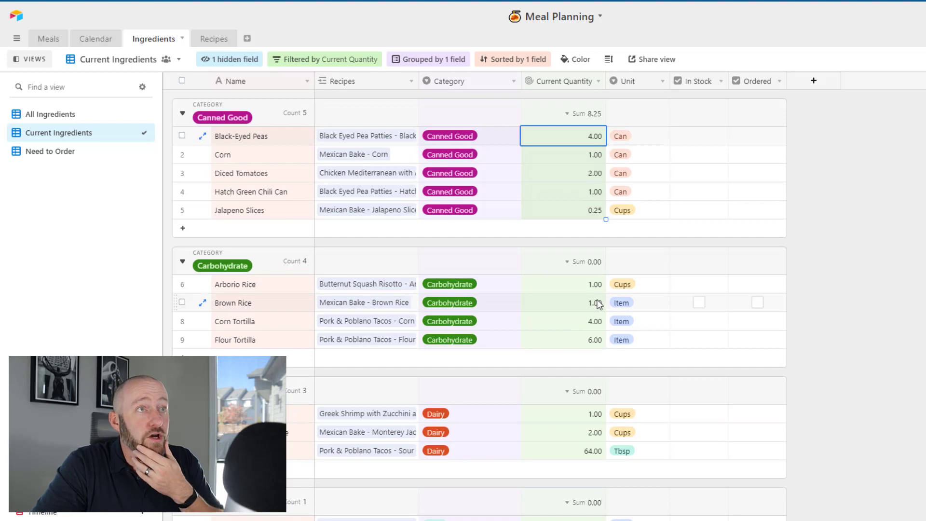
# Step: Tick In Stock for Corn, Diced Tomatoes, Goat Cheese, Lime and Pecans
pyautogui.click(699, 154)
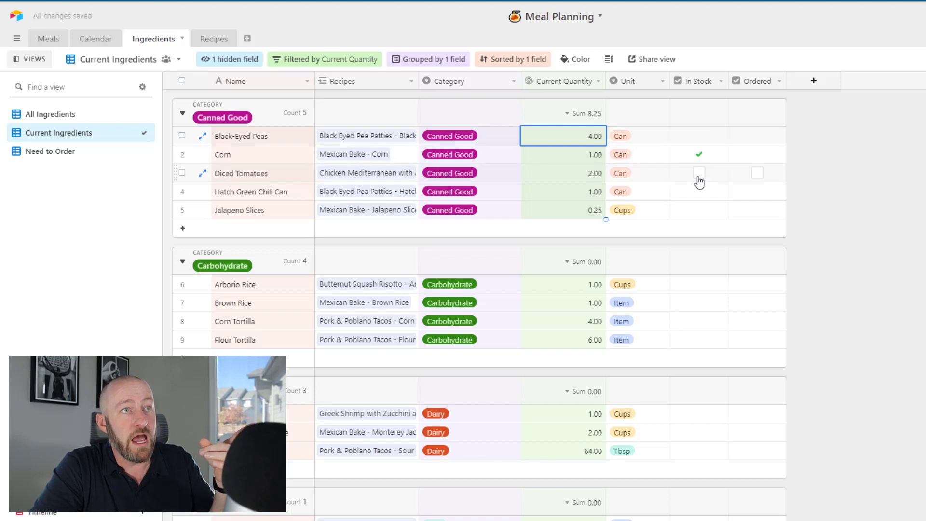
pyautogui.click(699, 174)
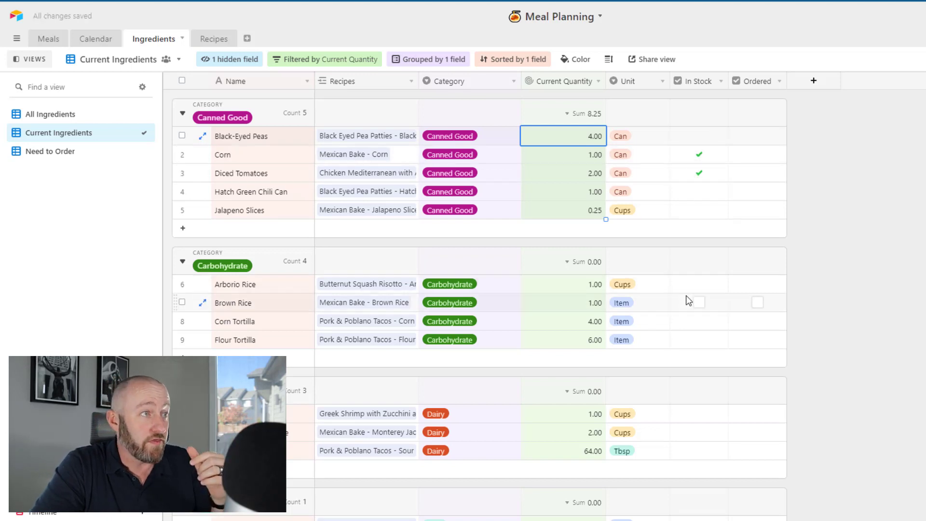
pyautogui.scroll(-2, 685, 300)
pyautogui.click(699, 298)
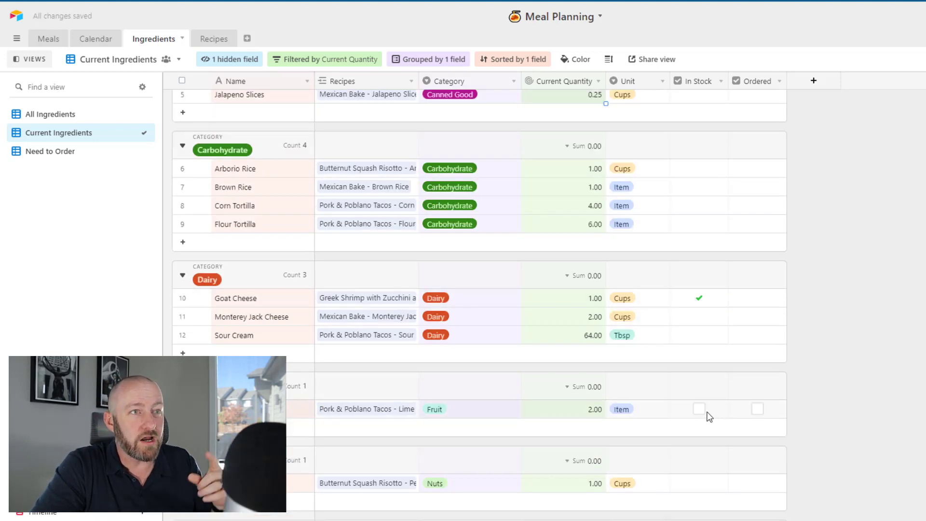
pyautogui.click(698, 410)
pyautogui.scroll(-4, 875, 369)
pyautogui.click(699, 252)
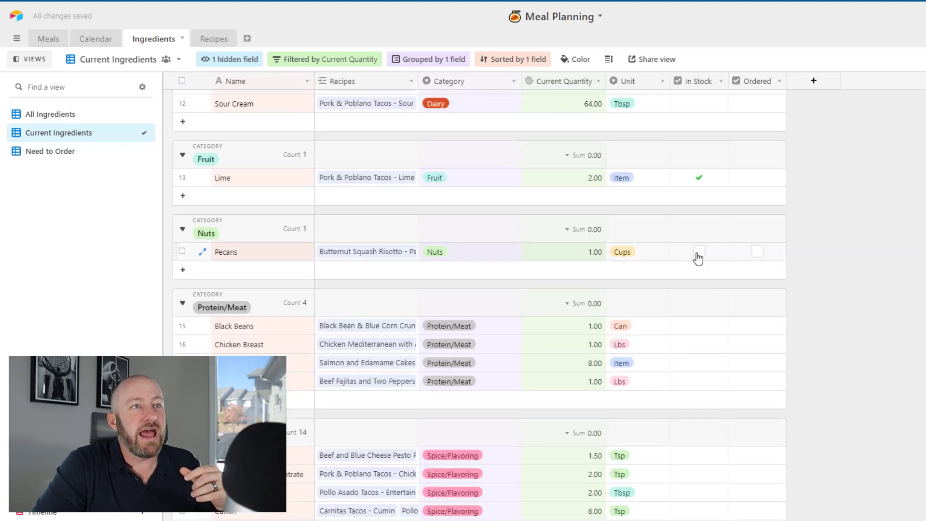
# Step: Tick In Stock for Black Pepper, Chicken Stock Concentrate, Chili Powder and Garlic Powder
pyautogui.scroll(-4, 919, 273)
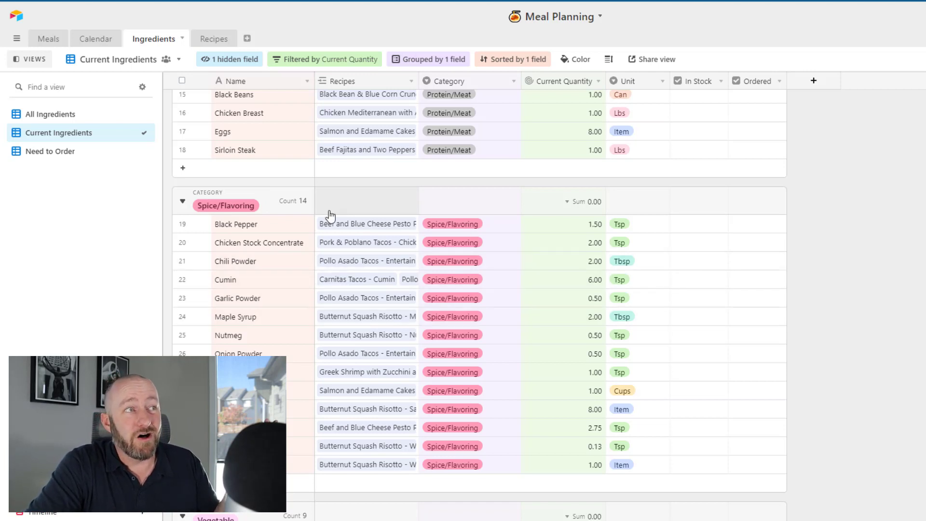
pyautogui.click(698, 224)
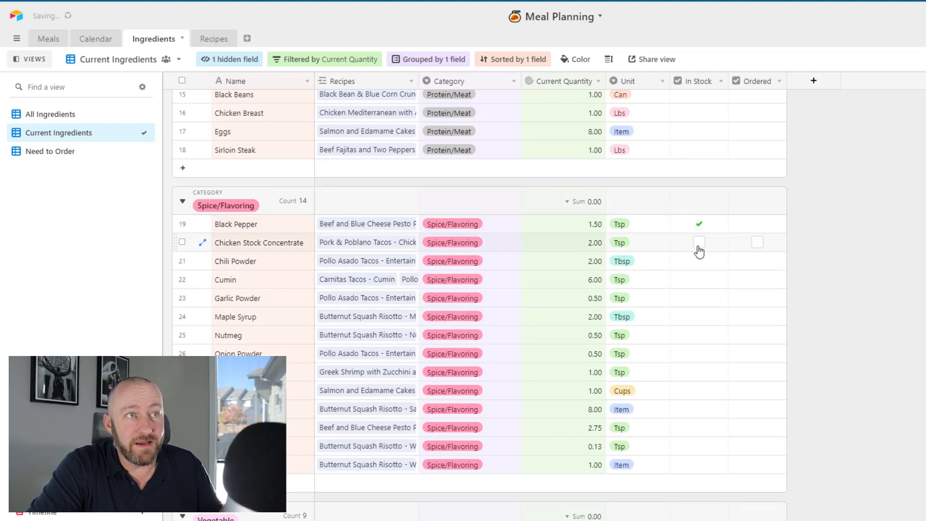
pyautogui.click(698, 242)
pyautogui.click(699, 261)
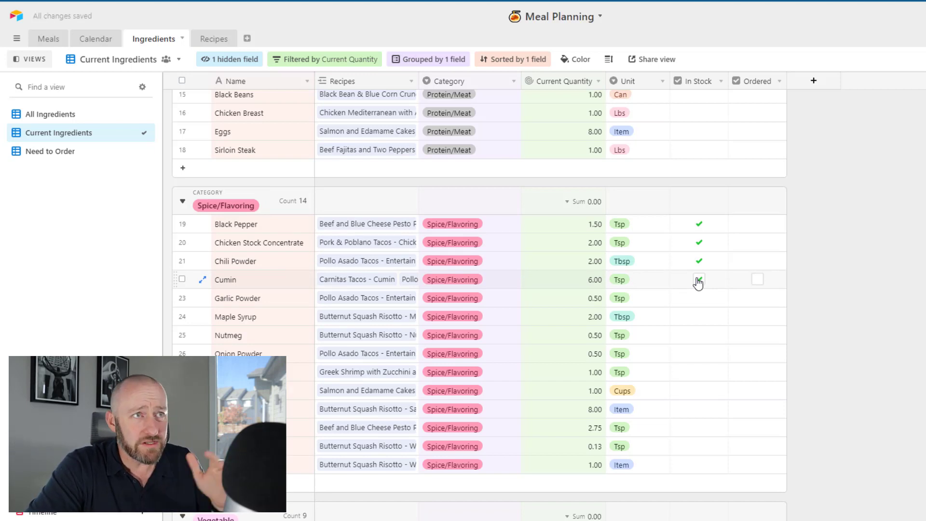
pyautogui.click(699, 298)
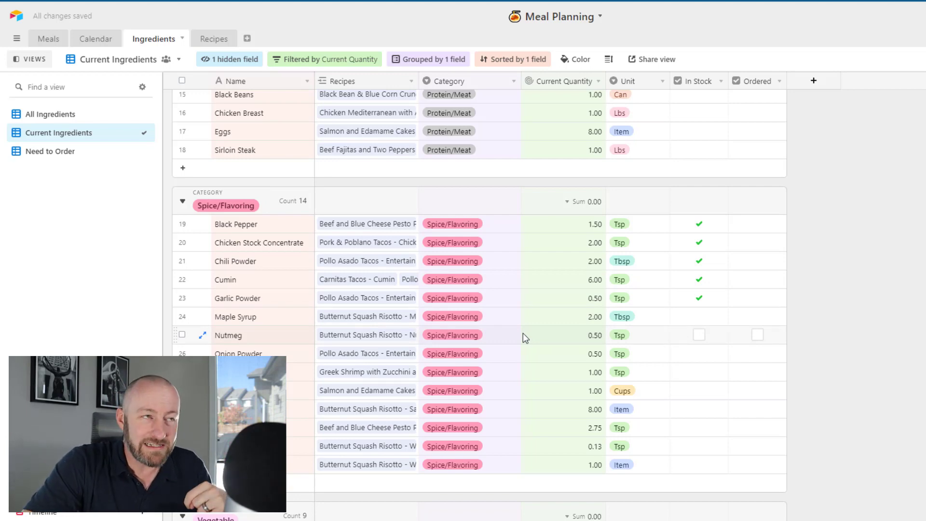
# Step: In Need to Order, mark Black-Eyed Peas, Hatch Green Chili, Jalapeno Slices, rices and tortillas as ordered
pyautogui.click(60, 151)
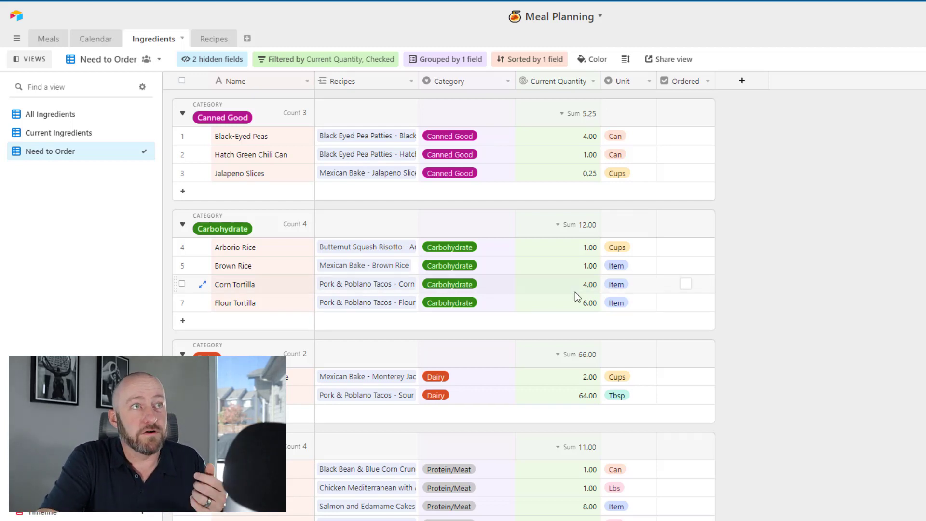
pyautogui.click(686, 136)
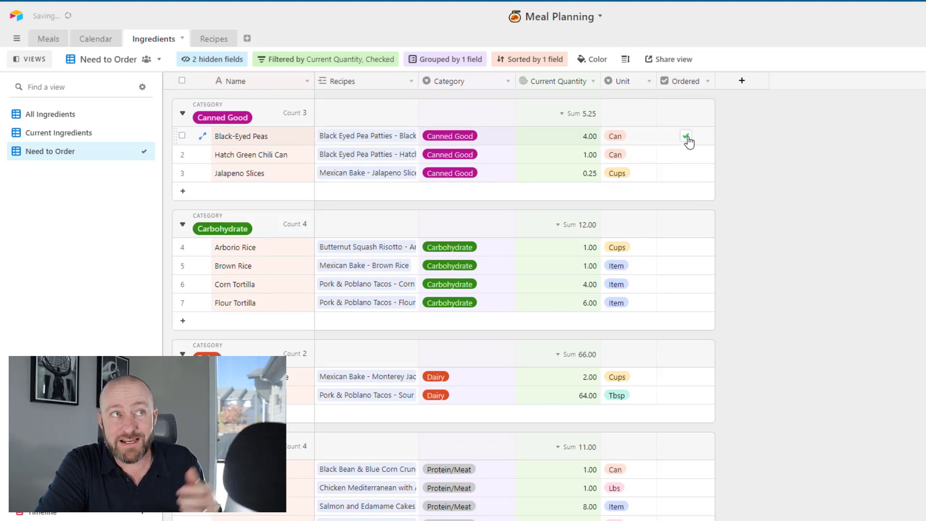
pyautogui.click(686, 137)
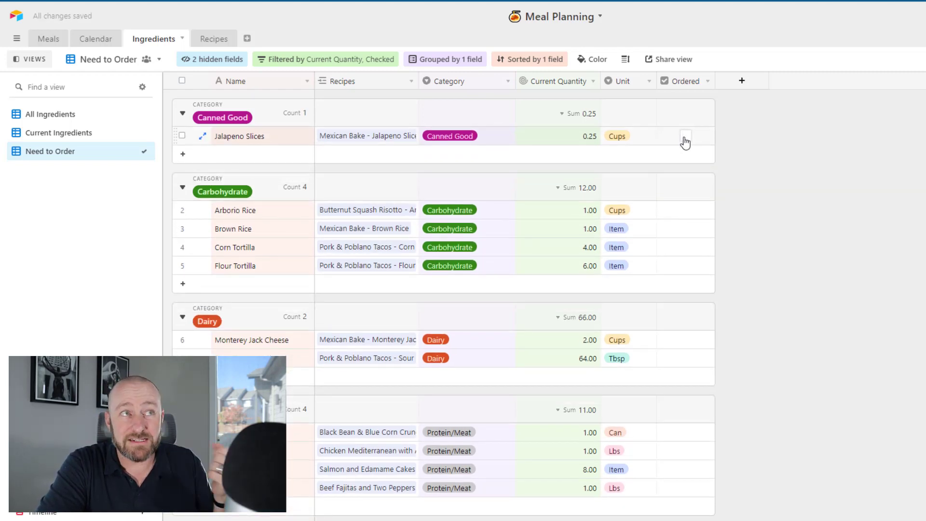
pyautogui.click(686, 137)
pyautogui.click(685, 137)
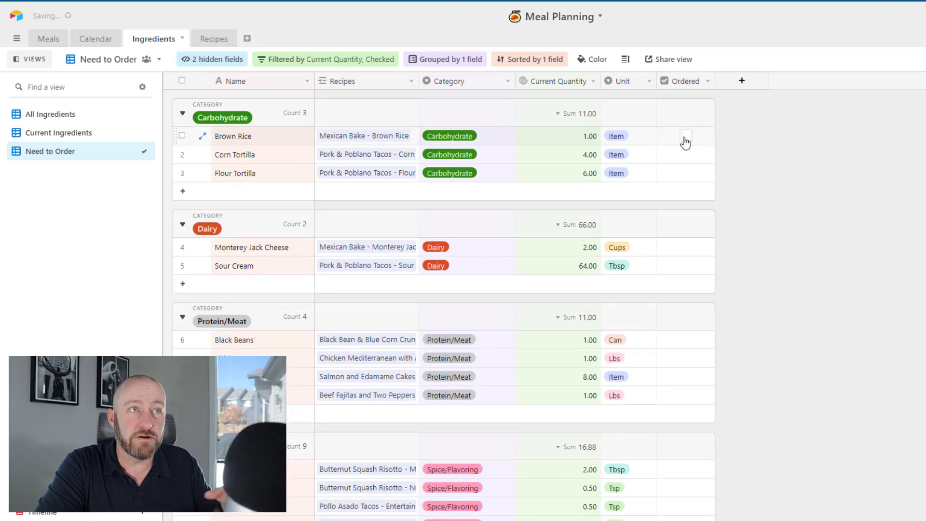
pyautogui.click(686, 137)
pyautogui.click(686, 137)
pyautogui.click(687, 138)
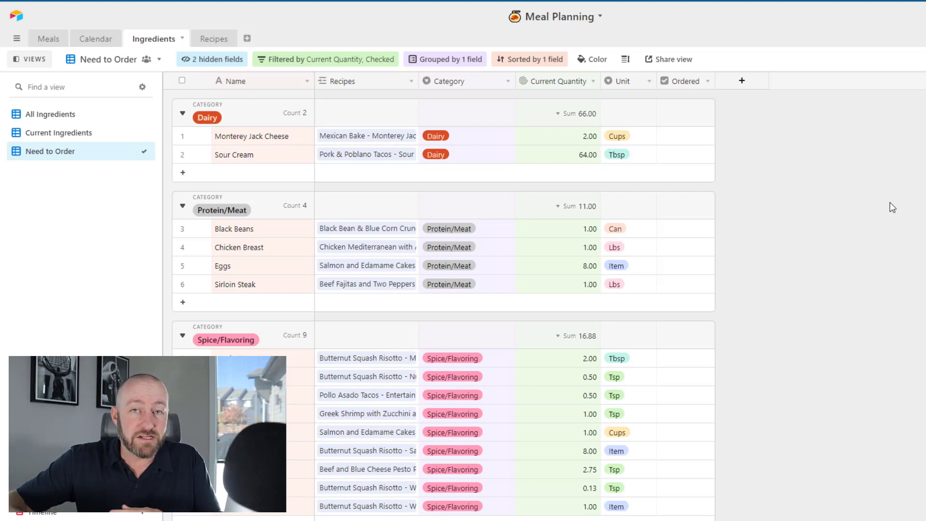
# Step: Add a new blank recipe line to the Recipes table
pyautogui.click(214, 37)
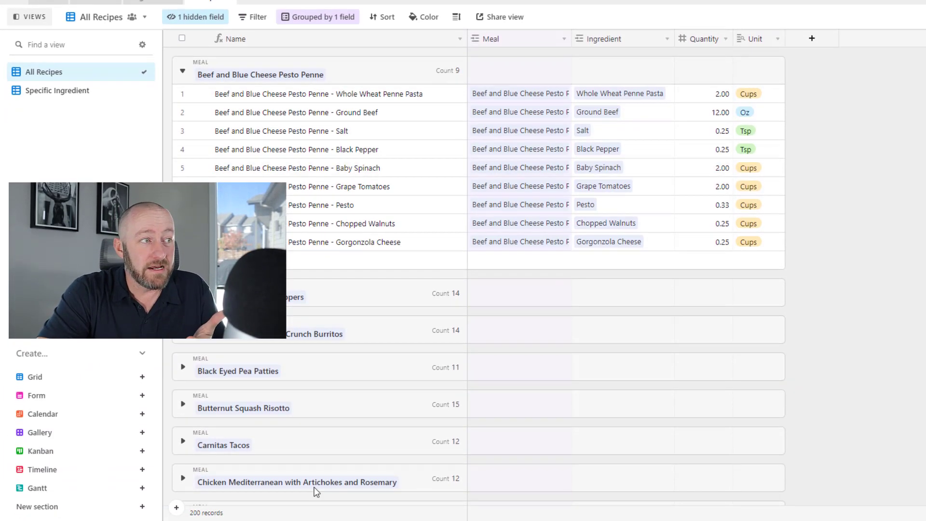
pyautogui.click(177, 507)
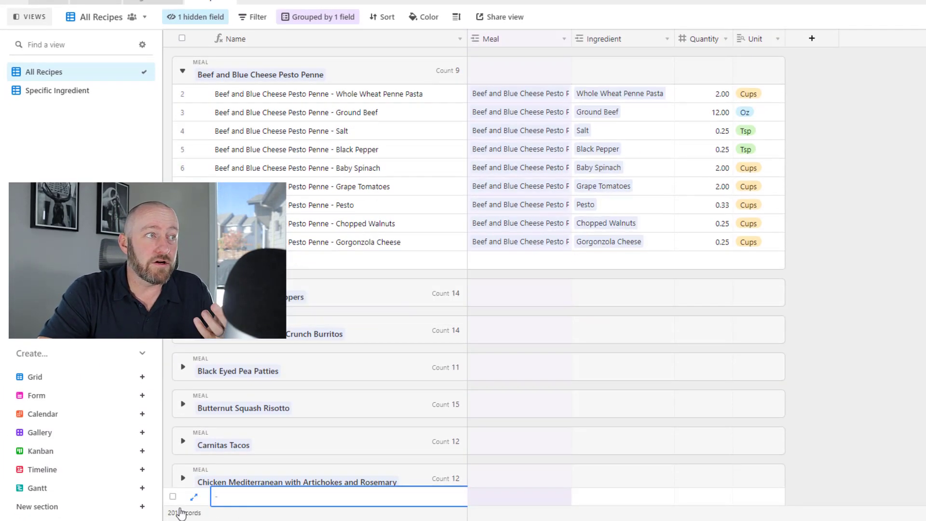
pyautogui.click(261, 439)
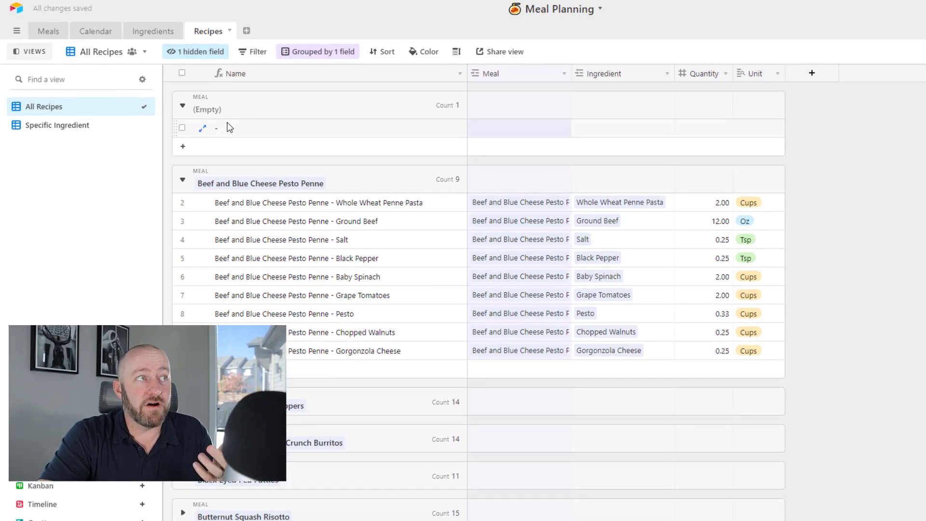
pyautogui.click(227, 97)
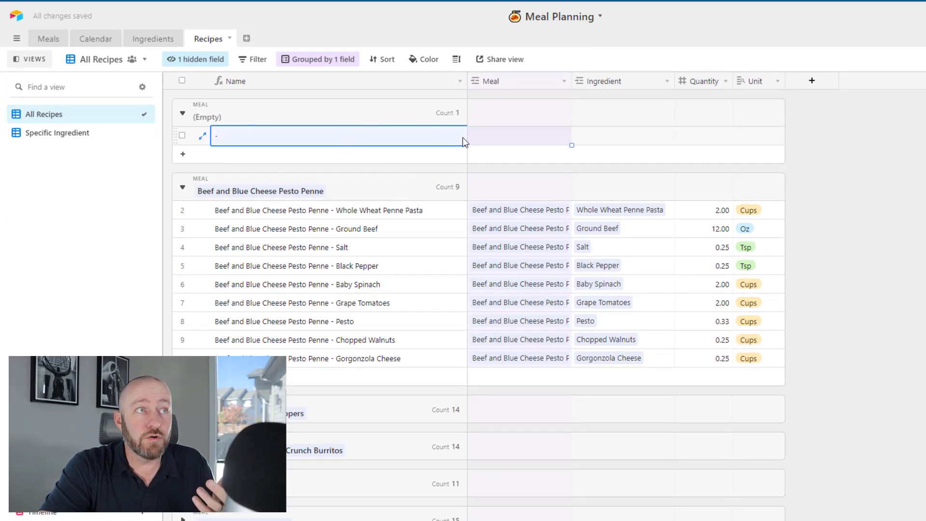
# Step: Link the blank line's Meal to Sous Vide Steak and Veggies
pyautogui.click(516, 140)
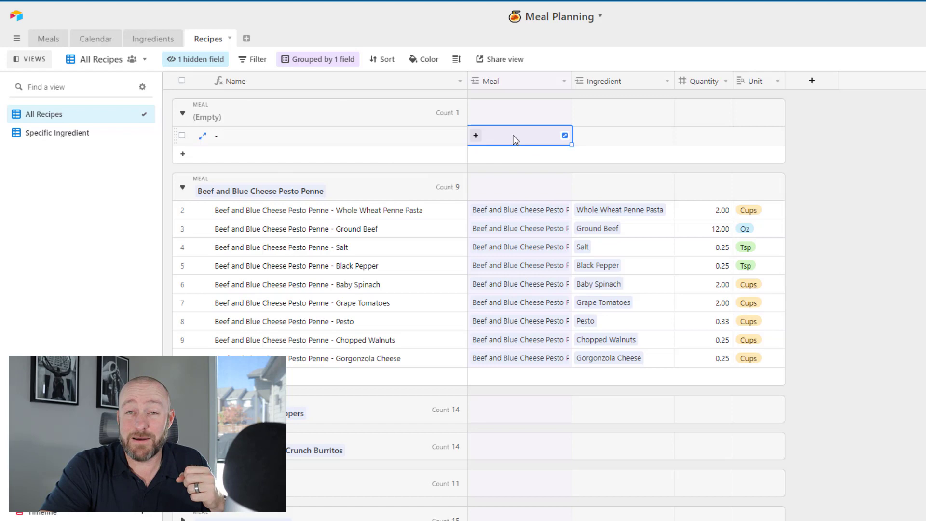
pyautogui.click(476, 136)
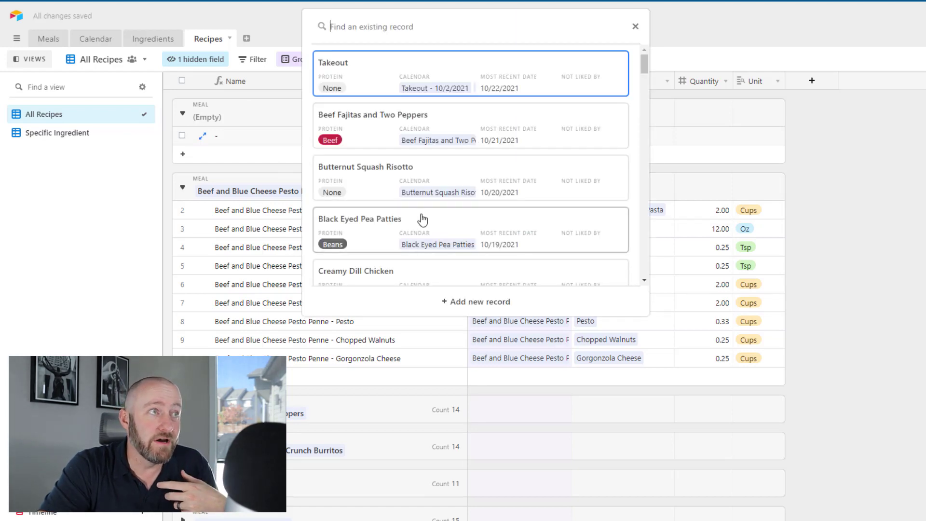
pyautogui.scroll(-10, 421, 217)
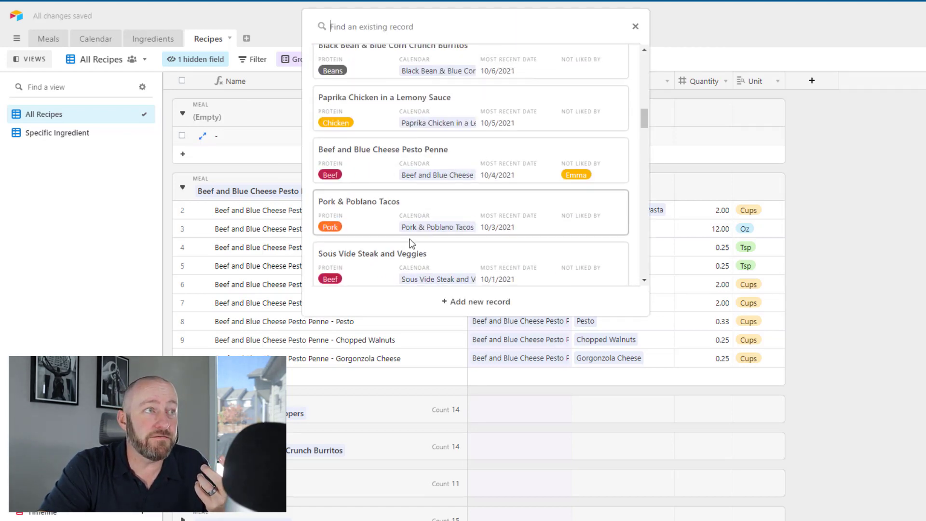
pyautogui.click(378, 265)
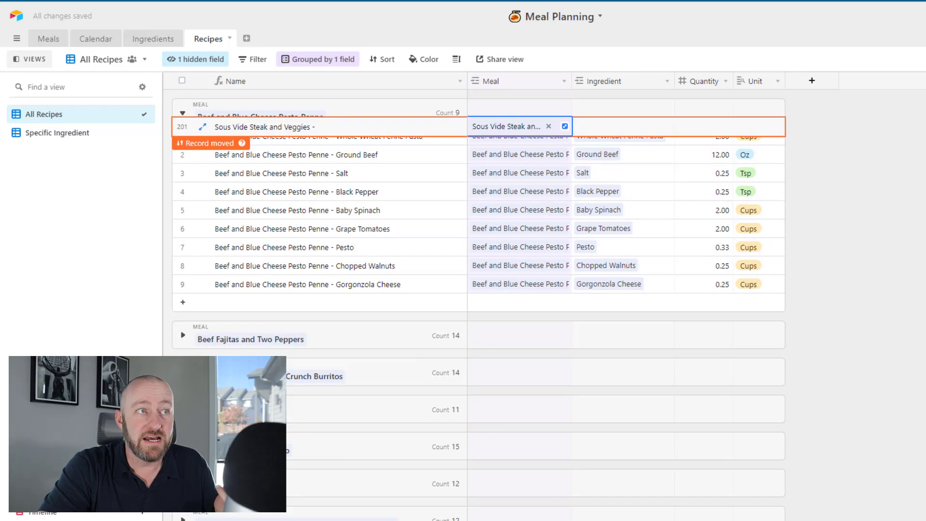
pyautogui.scroll(-15, 868, 320)
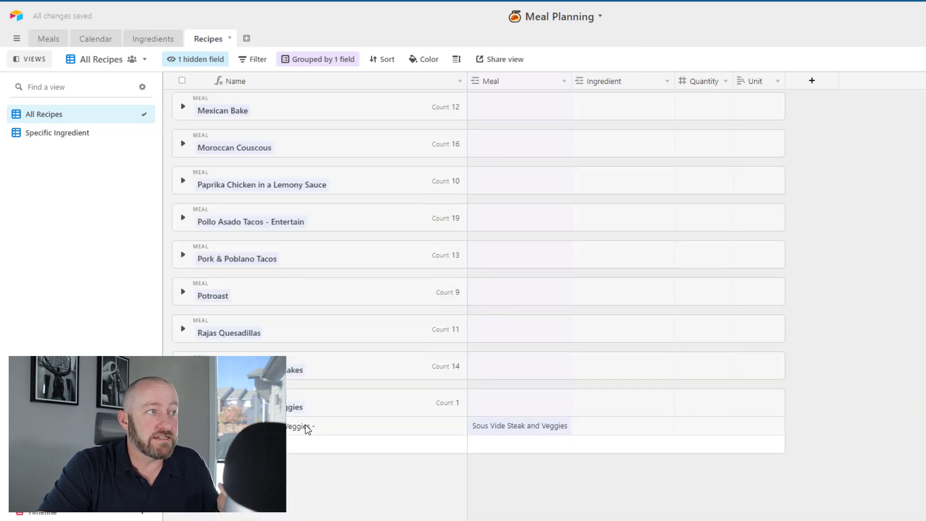
# Step: Set the recipe line's ingredient to Sirloin Steak with quantity 1
pyautogui.click(616, 433)
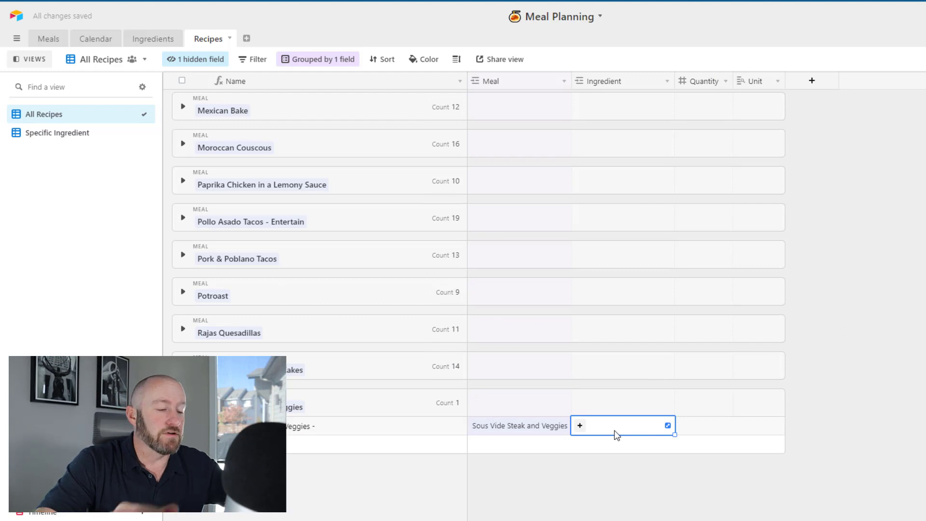
pyautogui.click(617, 435)
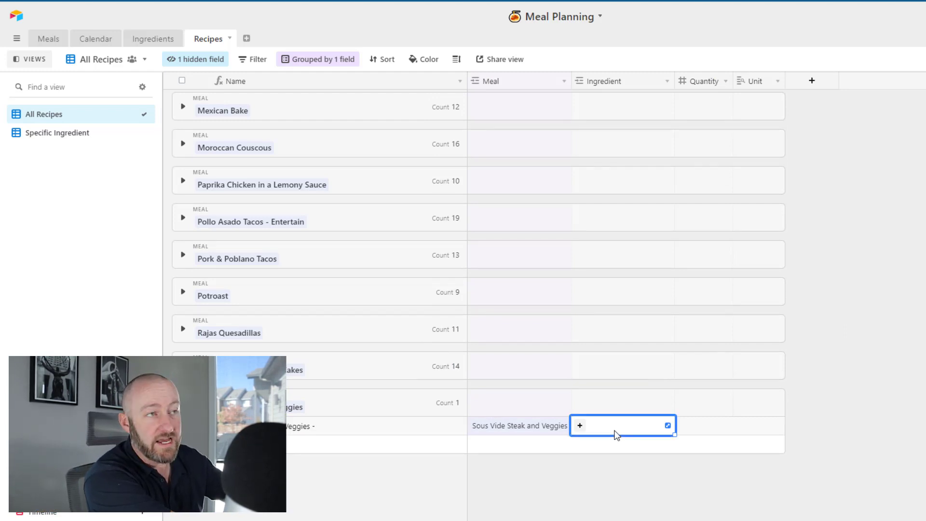
pyautogui.write('Sirl')
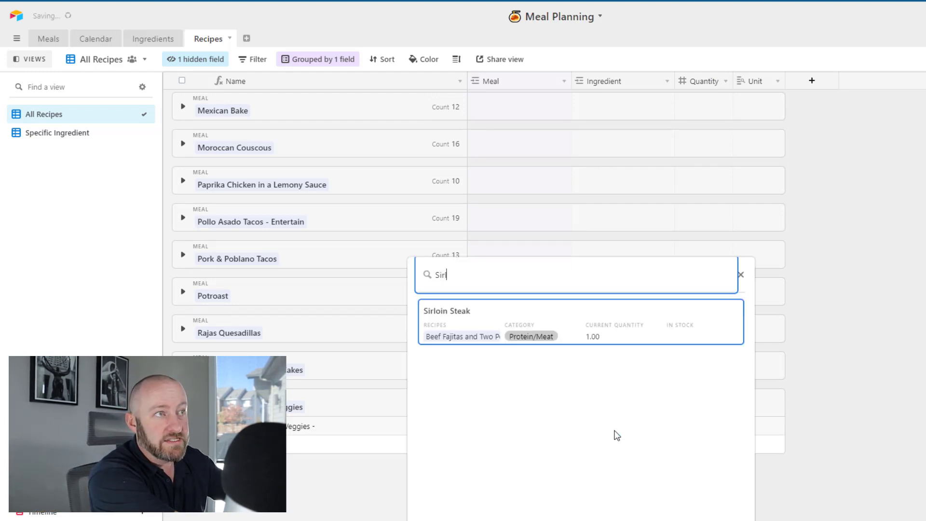
pyautogui.press('Return')
pyautogui.click(719, 433)
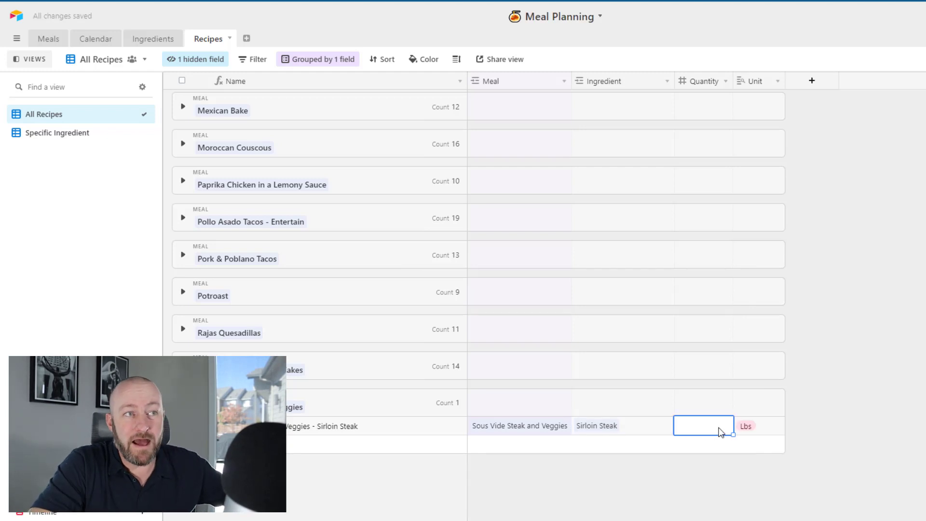
pyautogui.write('1')
pyautogui.press('Return')
# Step: Add a second line creating new ingredient Brussel Sprouts with quantity 1
pyautogui.click(502, 443)
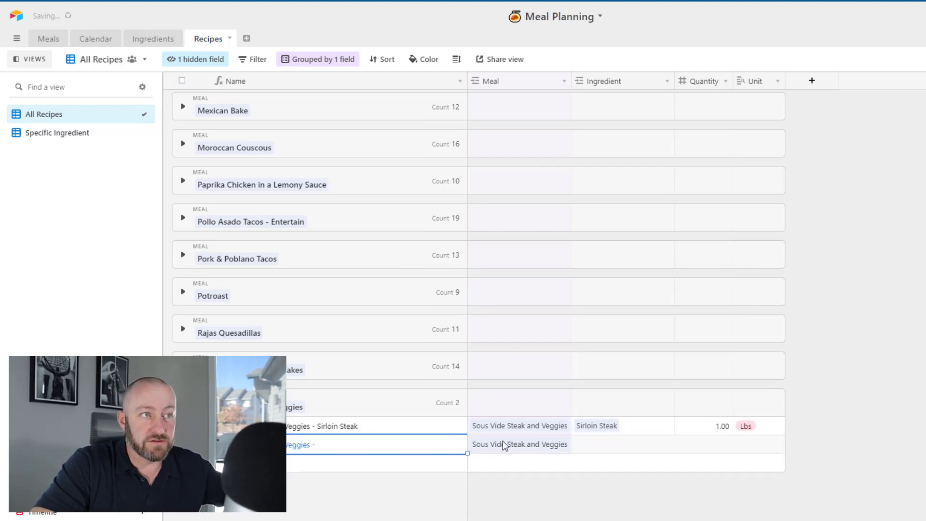
pyautogui.press('Tab')
pyautogui.press('Tab')
pyautogui.write('Bruss')
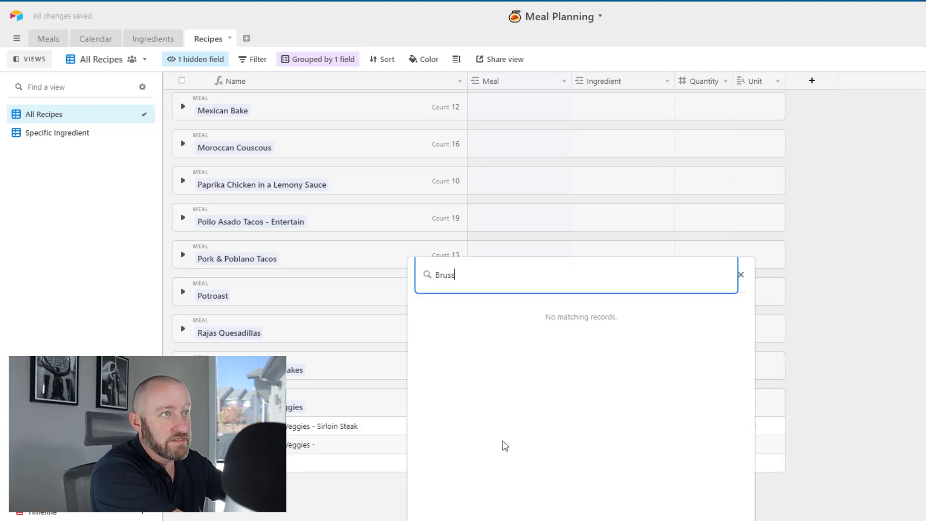
pyautogui.write('el Sprou')
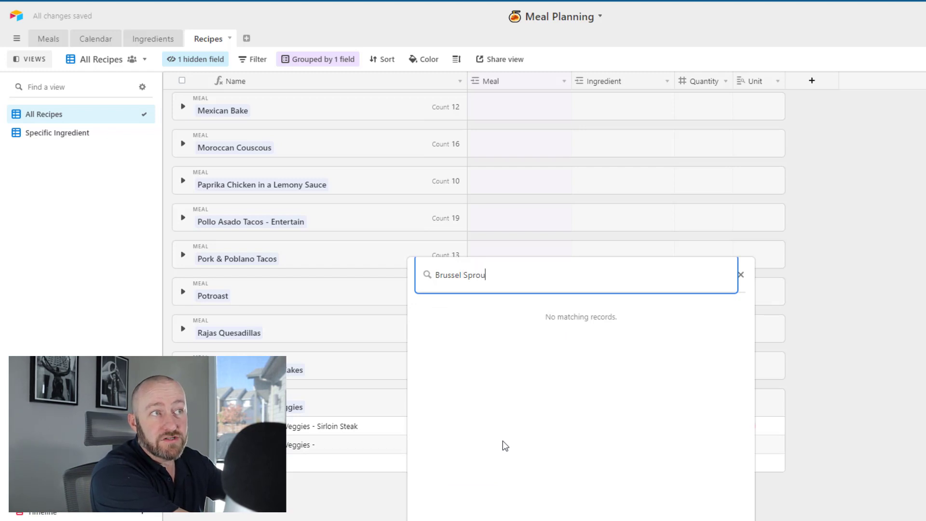
pyautogui.write('ts')
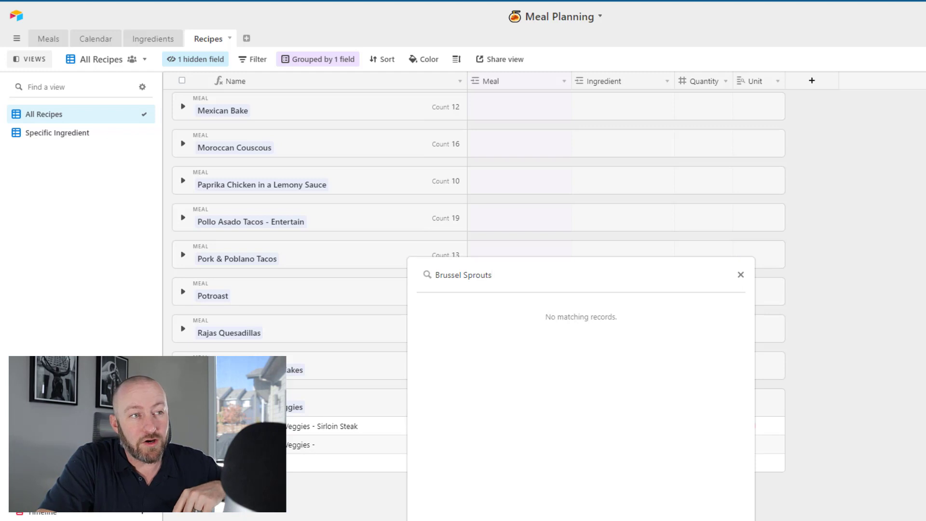
pyautogui.press('Return')
pyautogui.click(702, 443)
pyautogui.write('1')
pyautogui.click(758, 442)
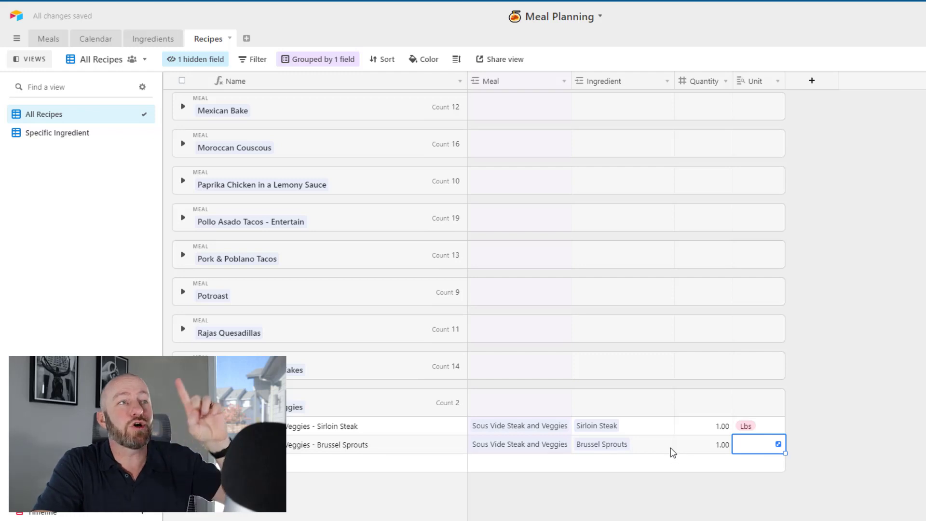
pyautogui.click(714, 374)
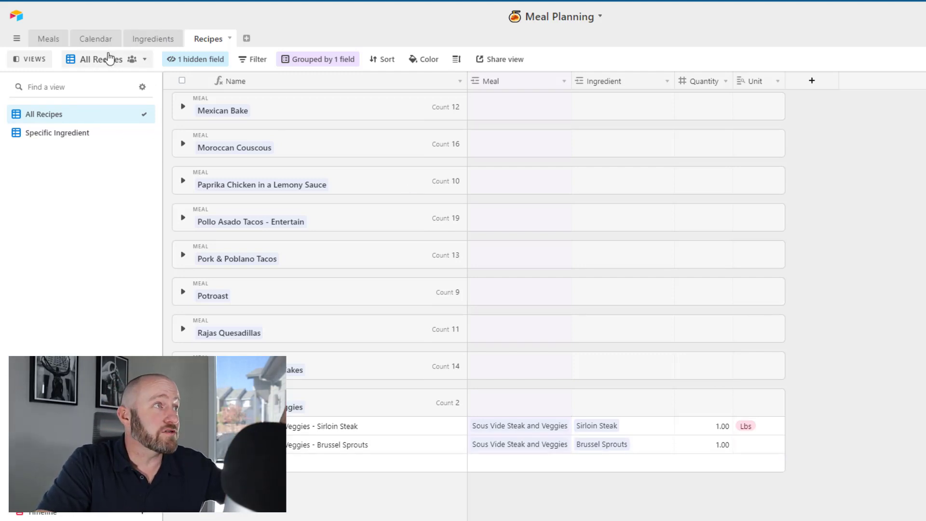
# Step: Set Brussel Sprouts' Unit to Lbs in the Ingredients table, replacing an initial Bag pick
pyautogui.click(151, 40)
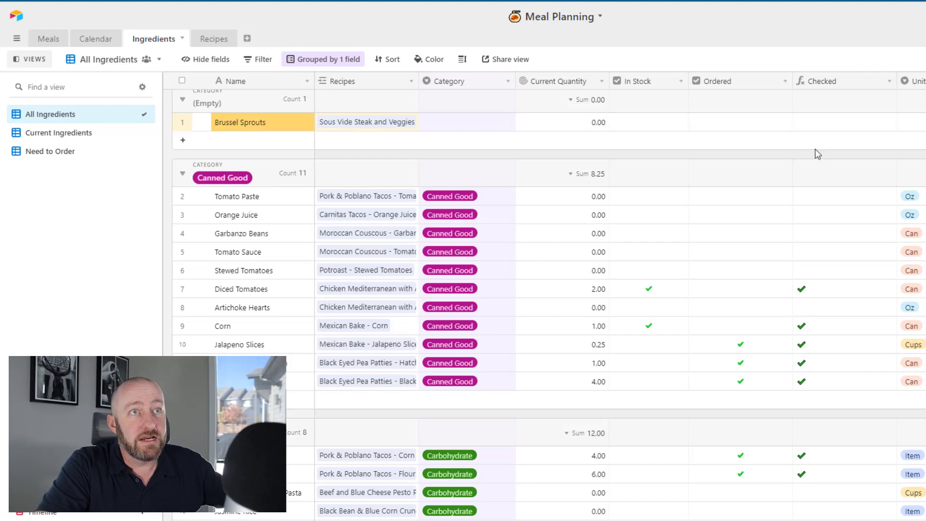
pyautogui.doubleClick(914, 122)
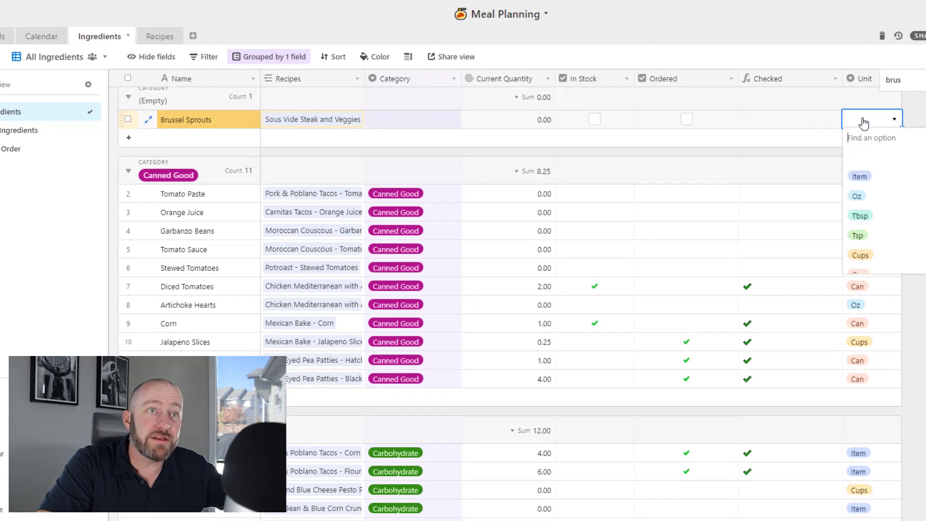
pyautogui.scroll(-2, 869, 256)
pyautogui.click(868, 263)
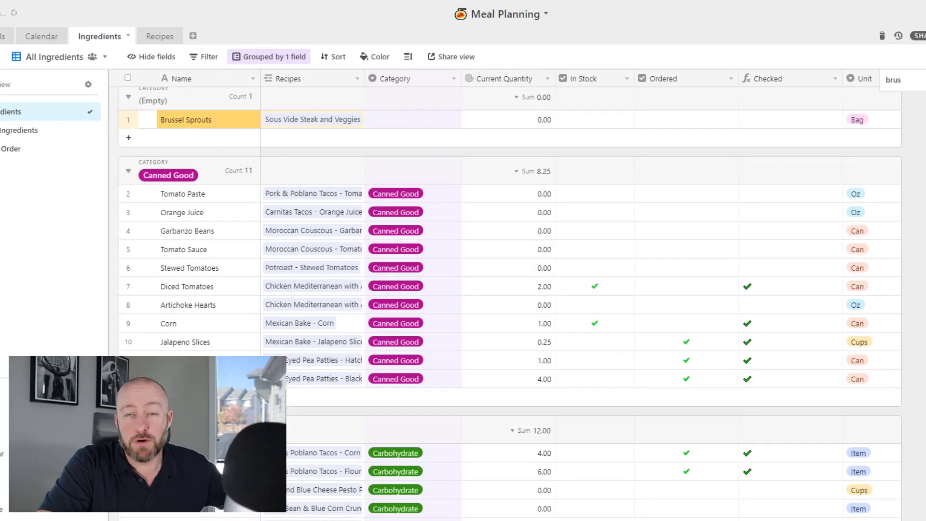
pyautogui.click(881, 121)
pyautogui.click(881, 123)
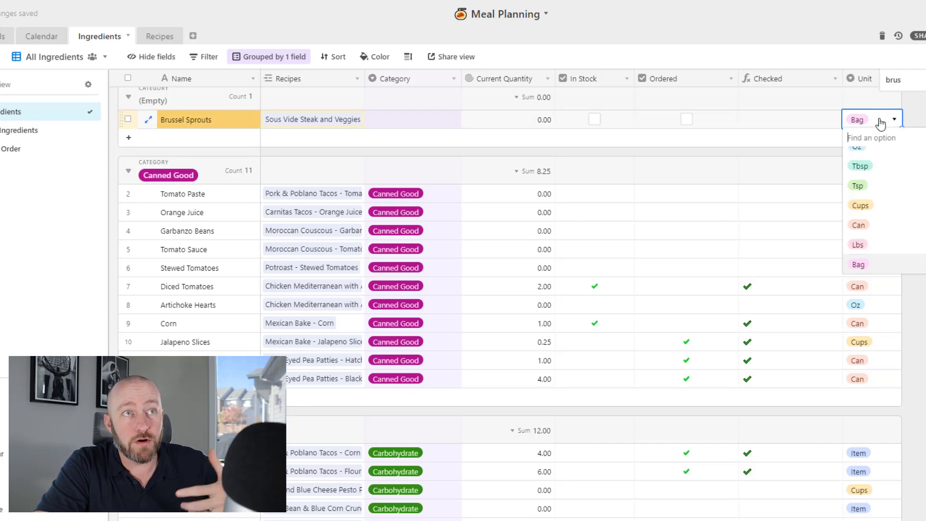
pyautogui.click(876, 254)
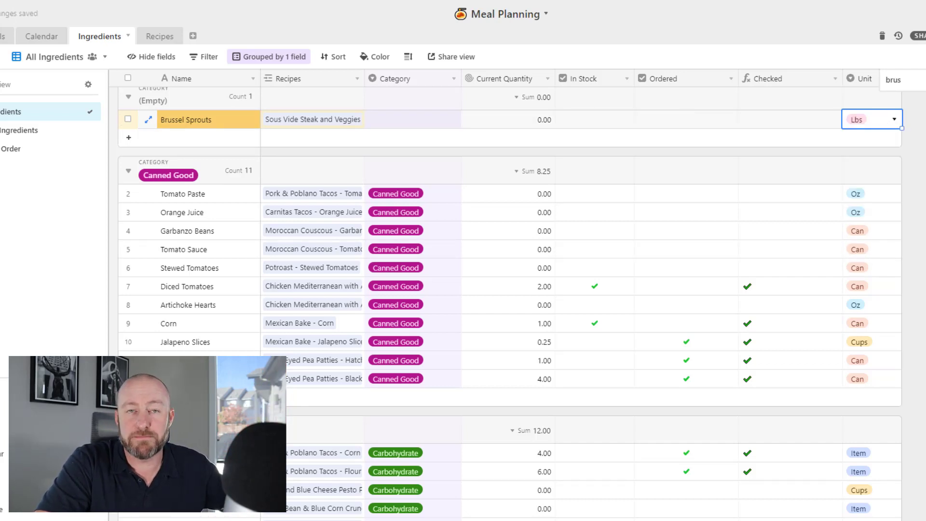
pyautogui.press('Escape')
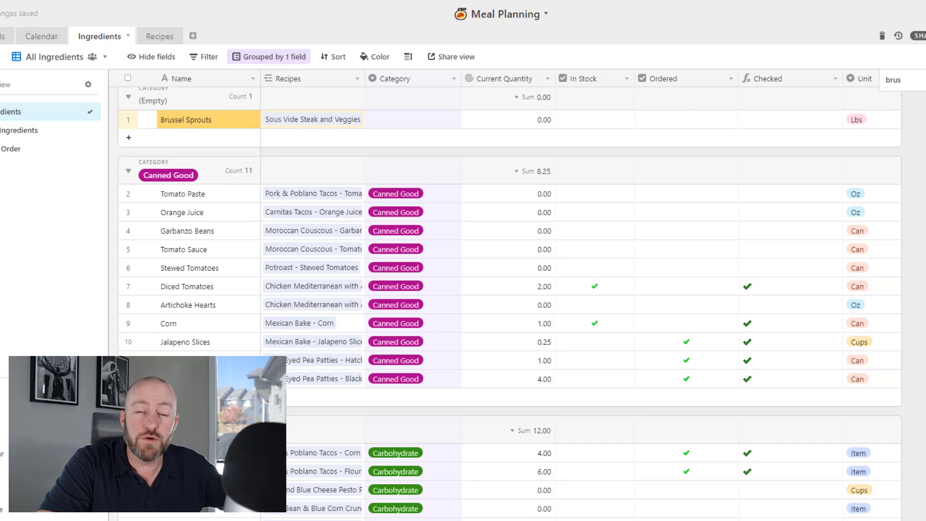
# Step: Back in Recipes, verify Brussel Sprouts' quantity now reads 1.00 Lbs
pyautogui.click(157, 36)
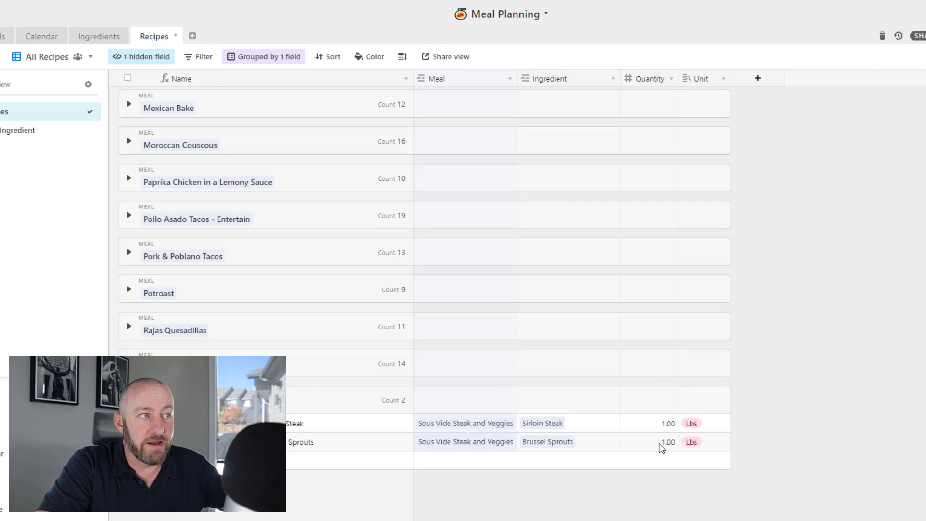
pyautogui.click(659, 444)
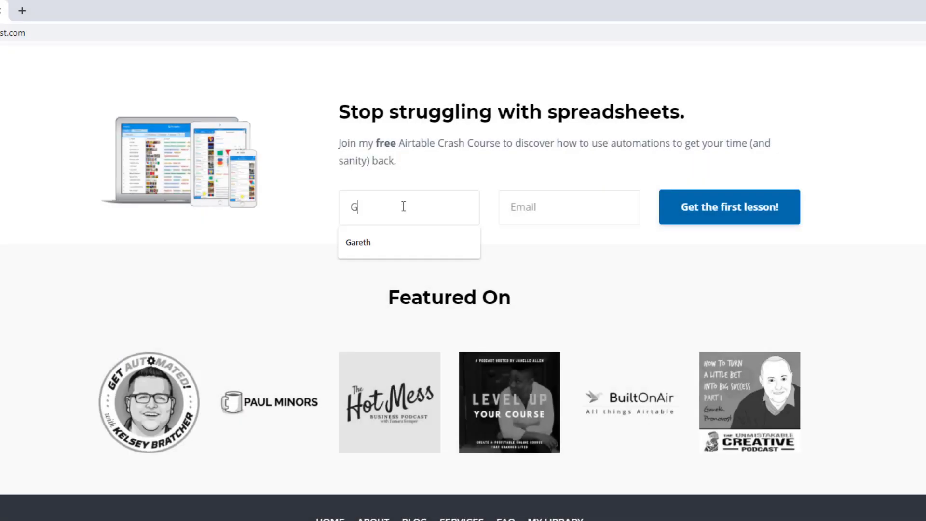
# Step: Fill the crash-course signup e-mail field by accepting the browser's suggested address
pyautogui.press('Tab')
pyautogui.write('gareth')
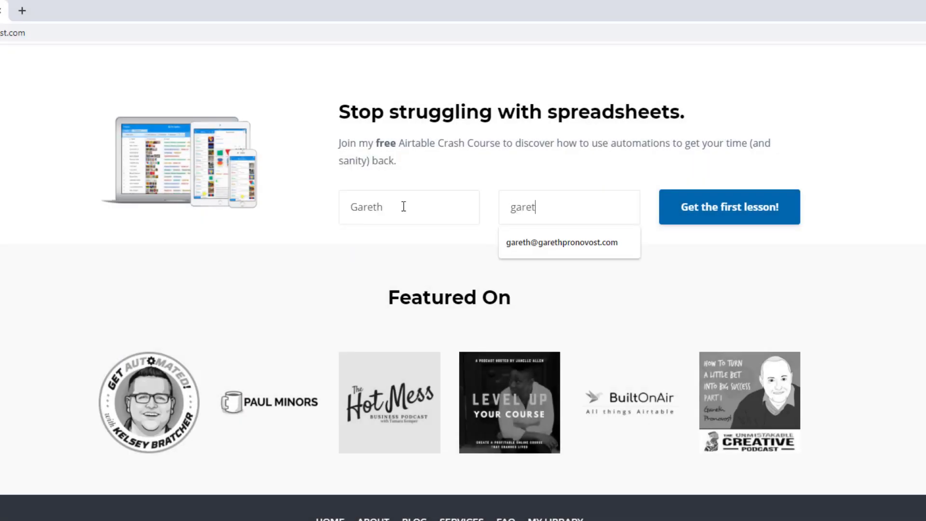
pyautogui.press('Down')
pyautogui.press('Return')
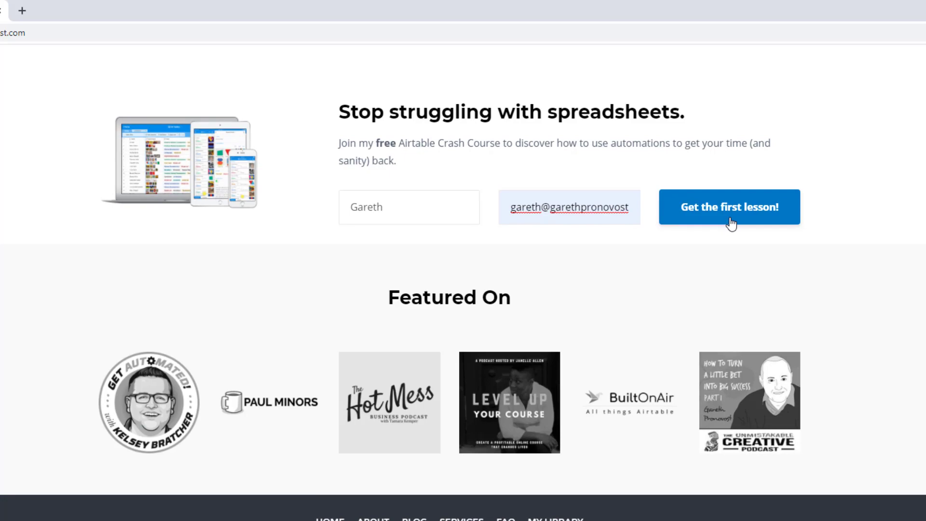
# Step: Open the Airtable Consultants services page and scroll to its three support options
pyautogui.scroll(20, 730, 223)
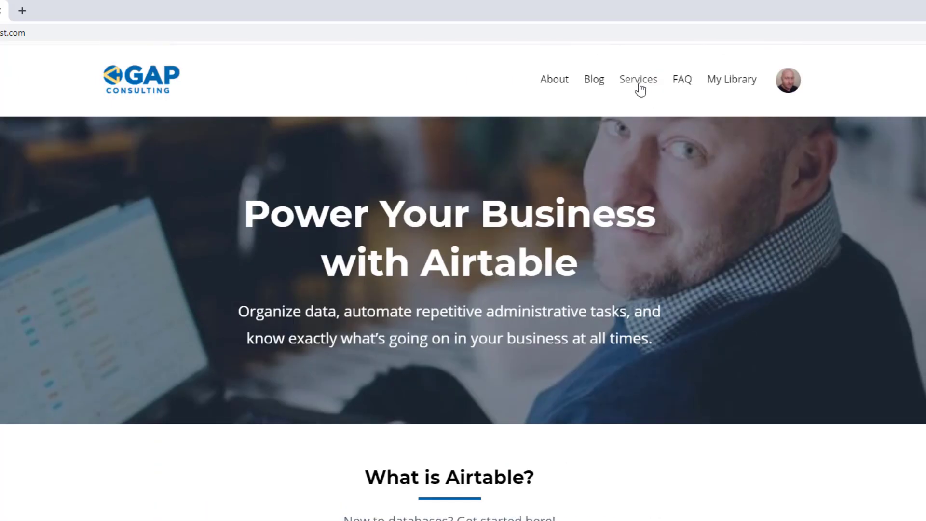
pyautogui.click(641, 90)
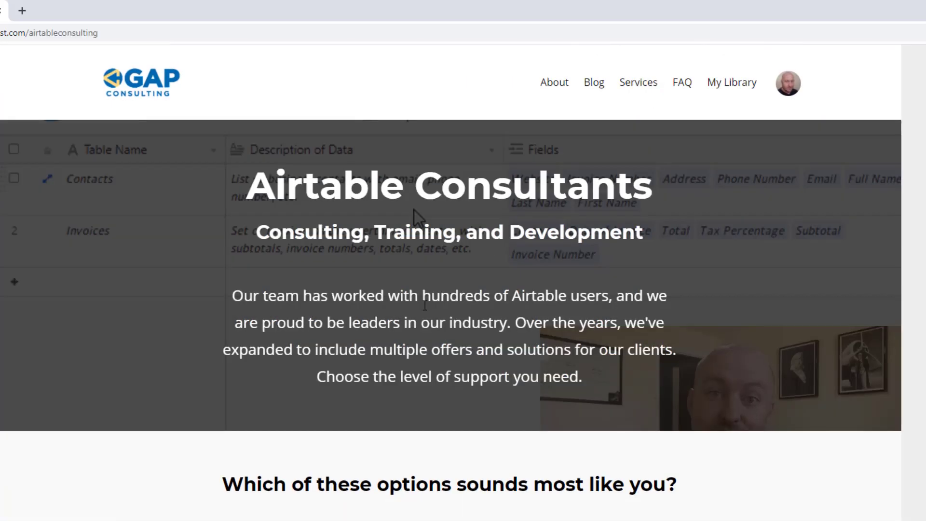
pyautogui.scroll(-10, 414, 210)
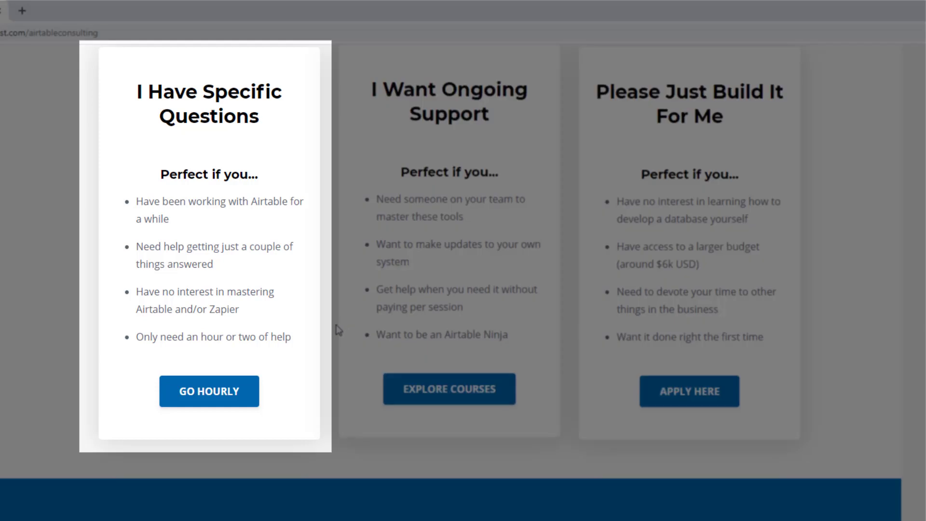